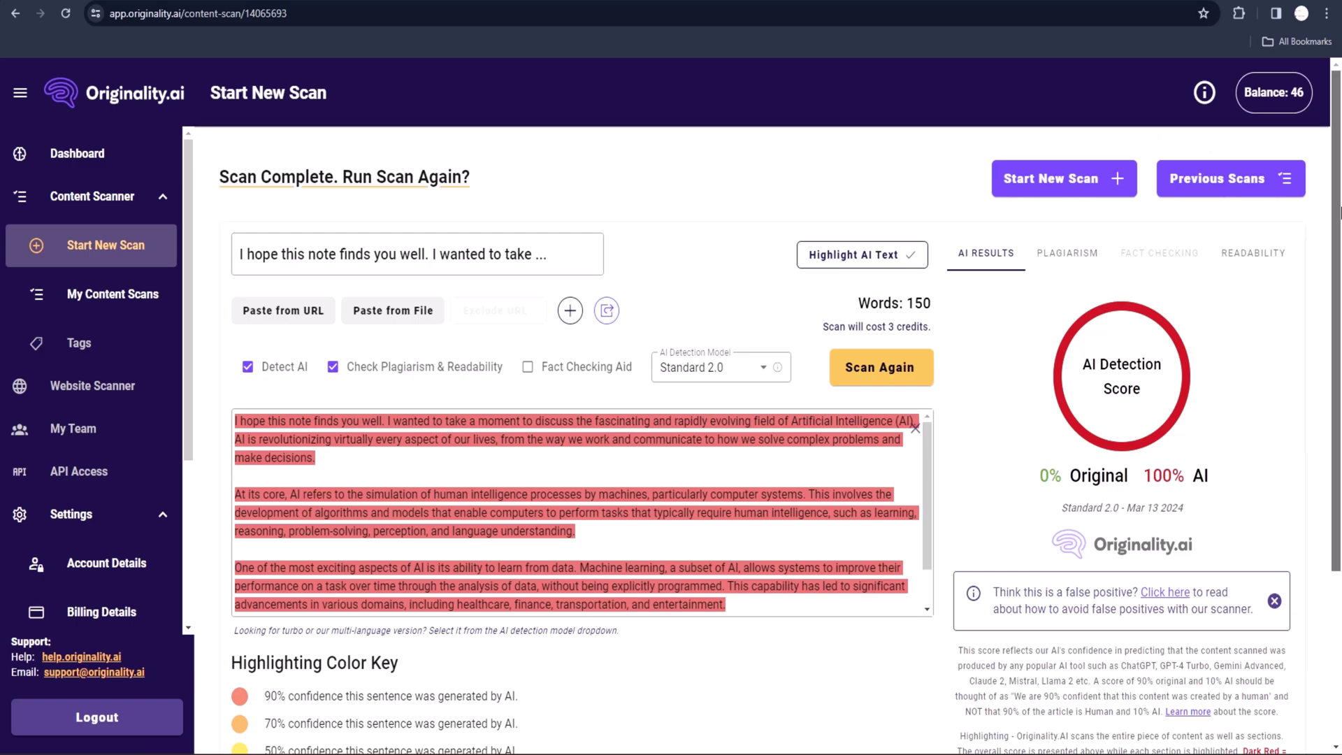
Step: Scan the 150-word ChatGPT essay, which comes back 0% Original and 100% AI
mouse_move(1338, 213)
left_mouse_down()
mouse_move(1340, 393)
mouse_move(1340, 217)
left_mouse_up()
Step: Highlight the 0% Original, 100% AI score and the colour key confidence lines
left_click_drag(1039, 476, 1186, 482)
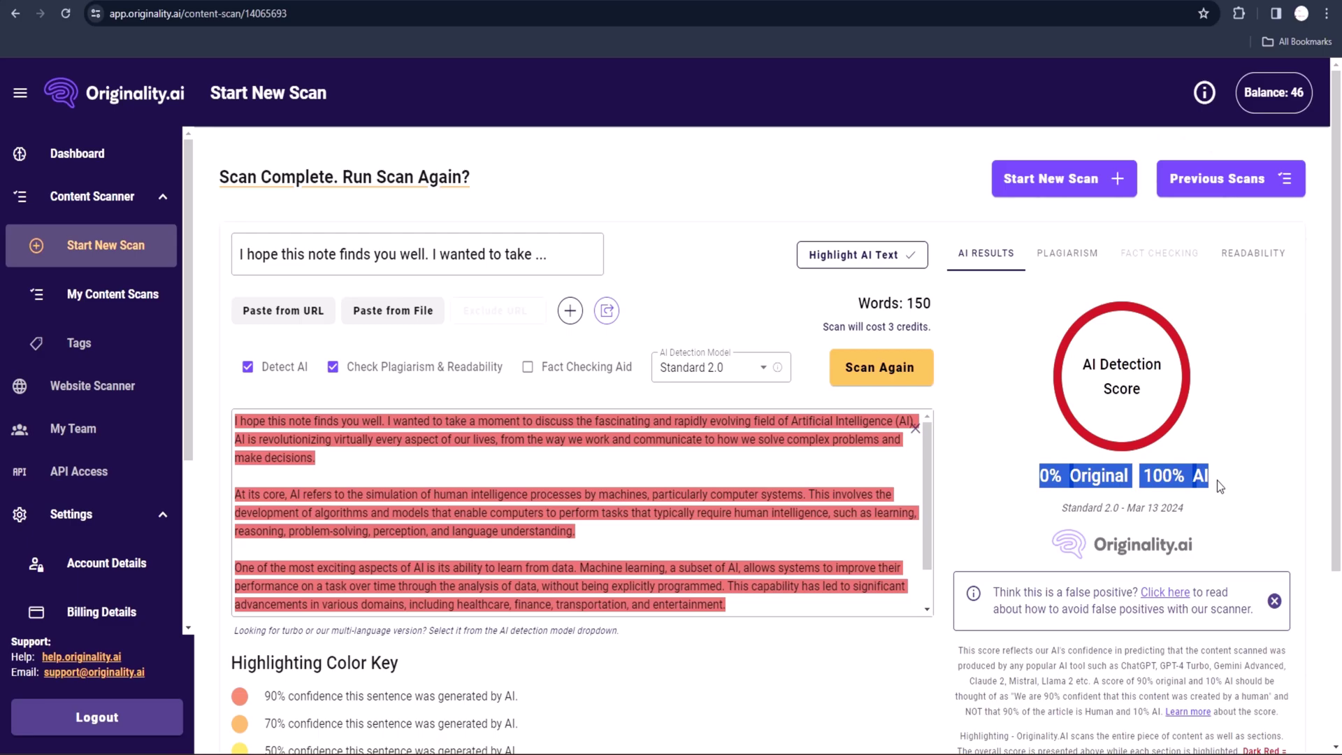
scroll(1218, 480, "down", 2)
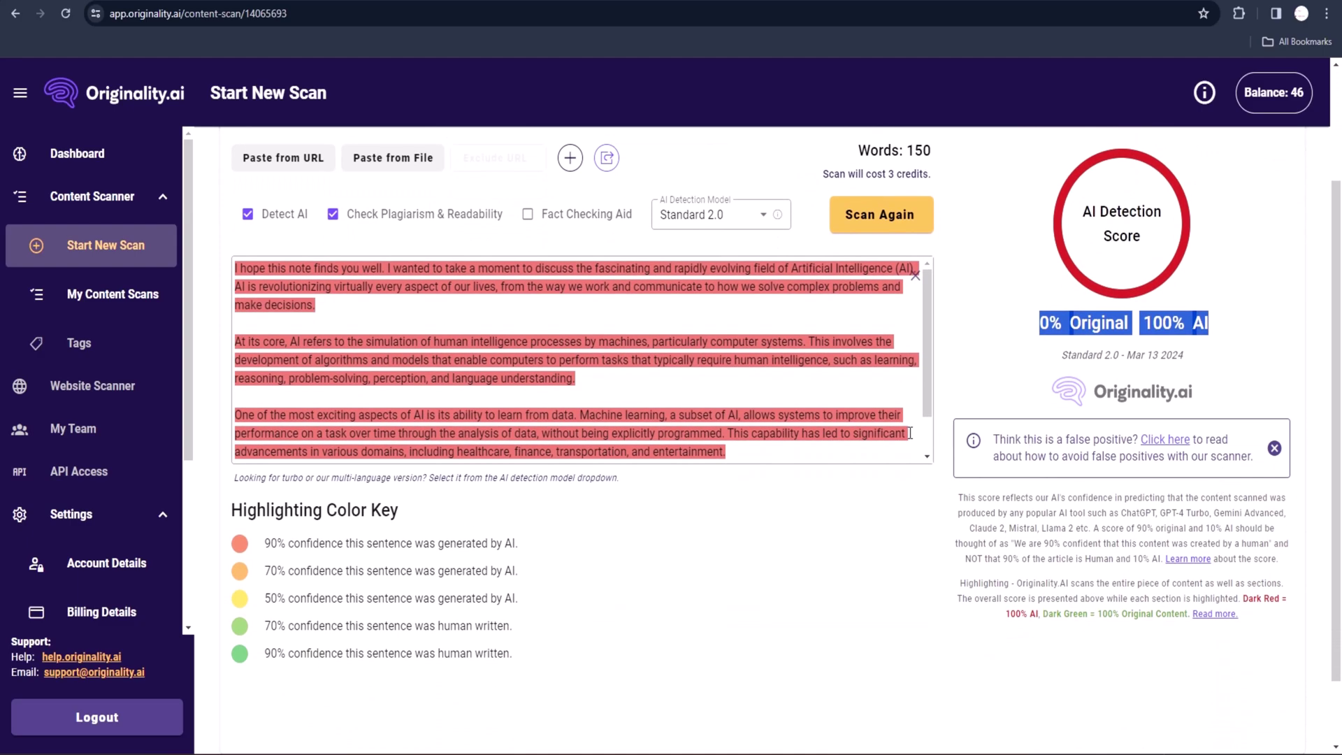
left_click(322, 545)
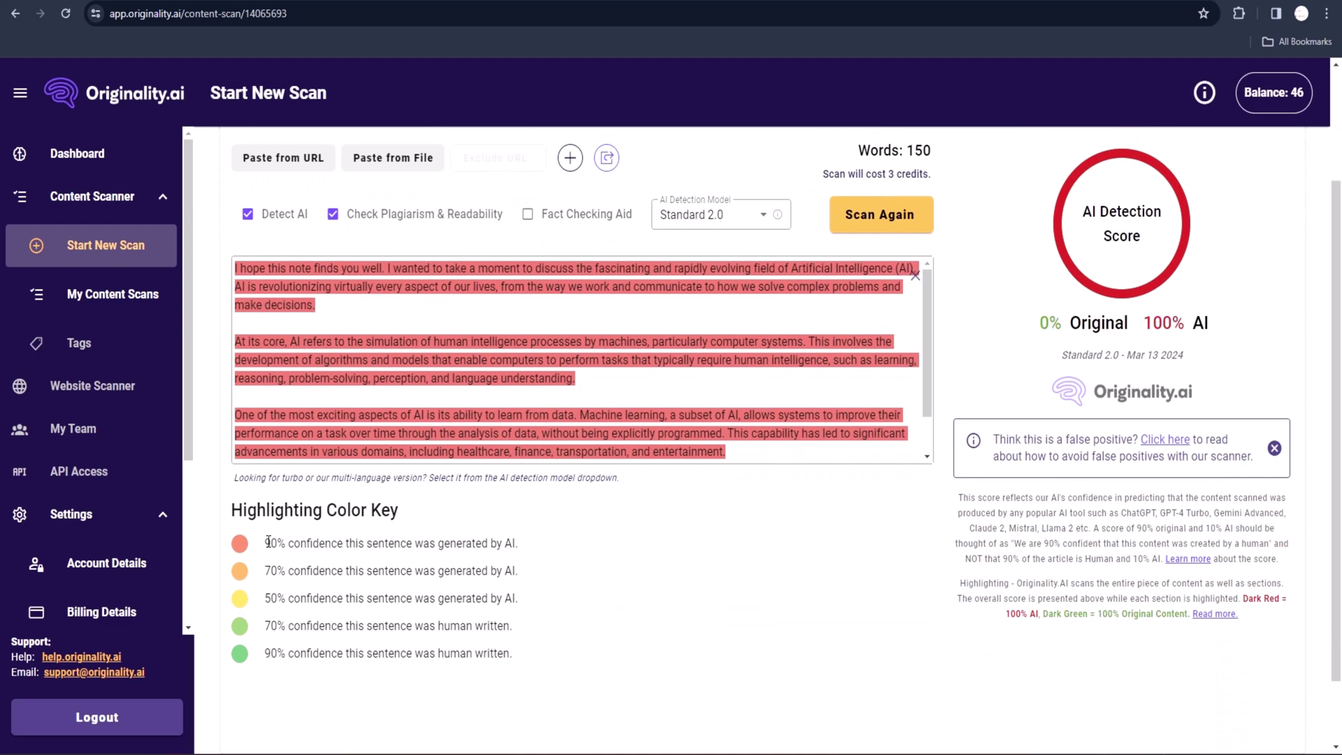
left_click_drag(290, 553, 531, 652)
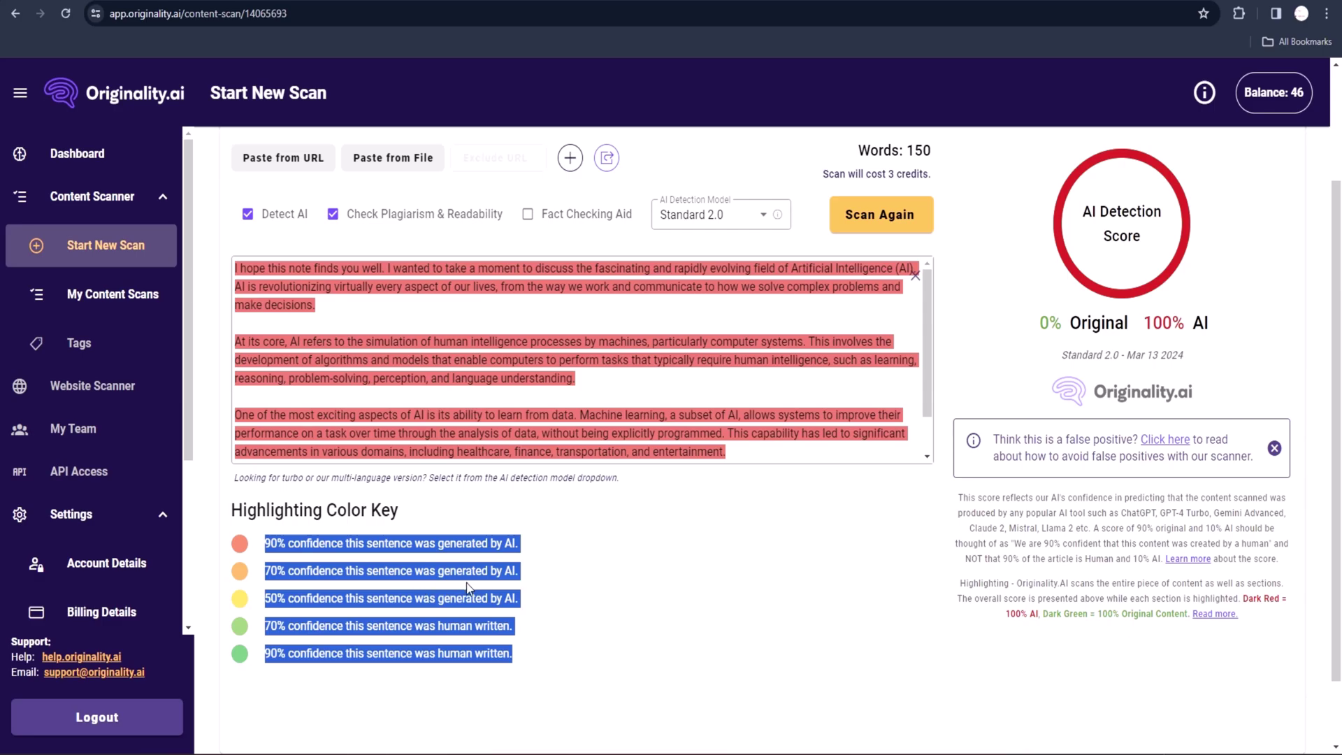
Step: Select the scanned note text to show its red AI highlighting
left_click_drag(791, 462, 215, 260)
key("ctrl+c")
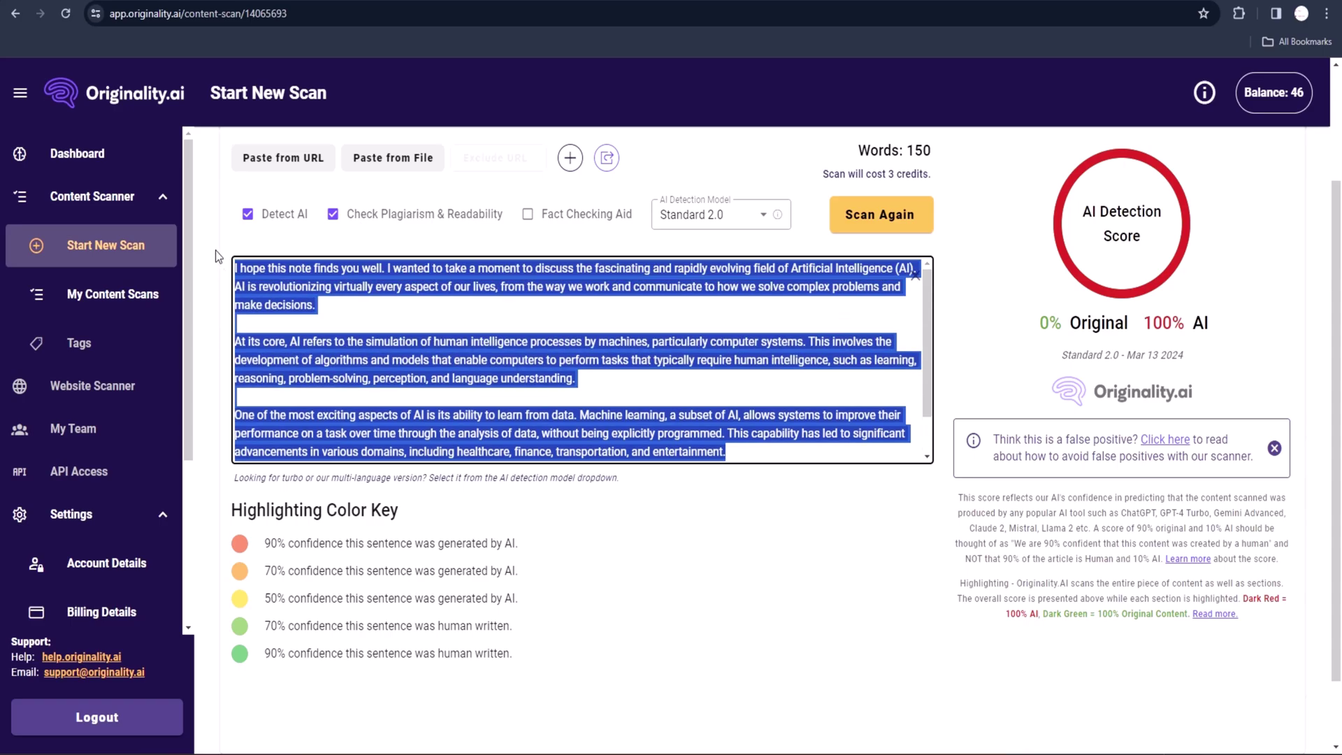
left_click(643, 553)
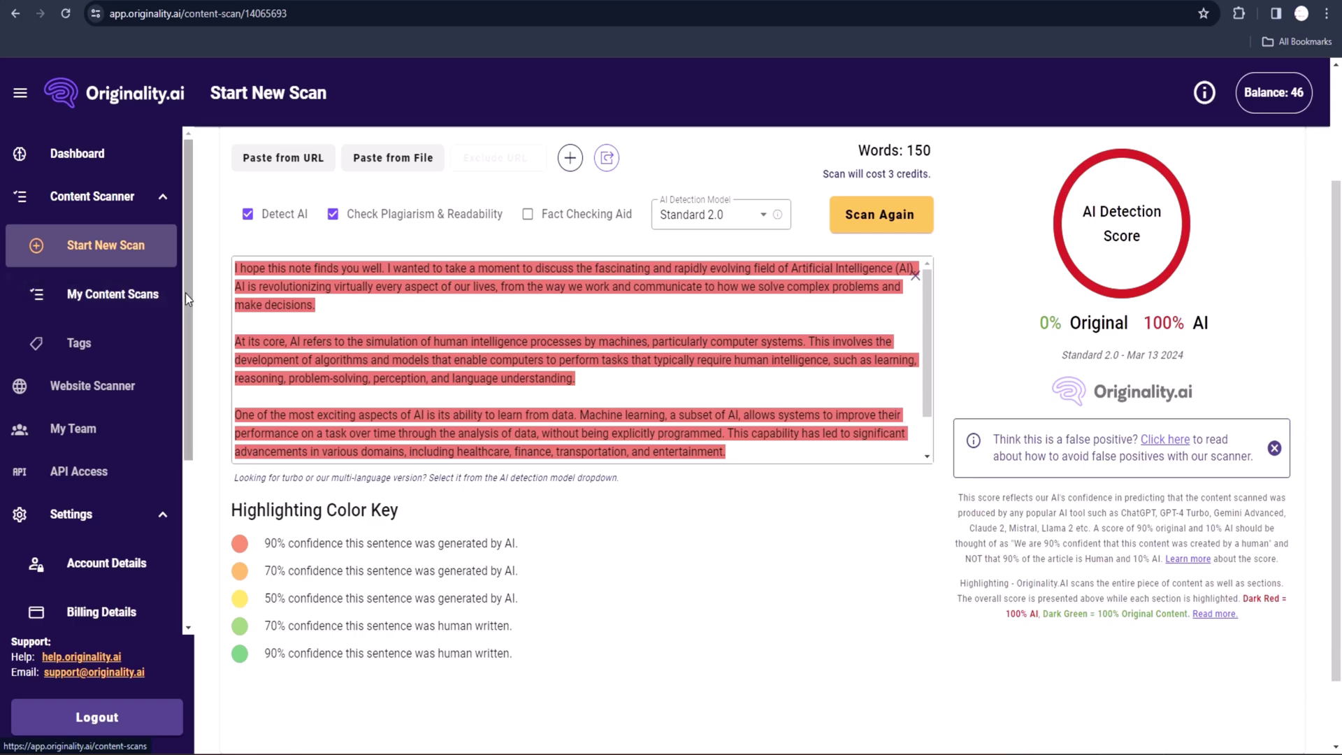
left_click_drag(186, 292, 194, 467)
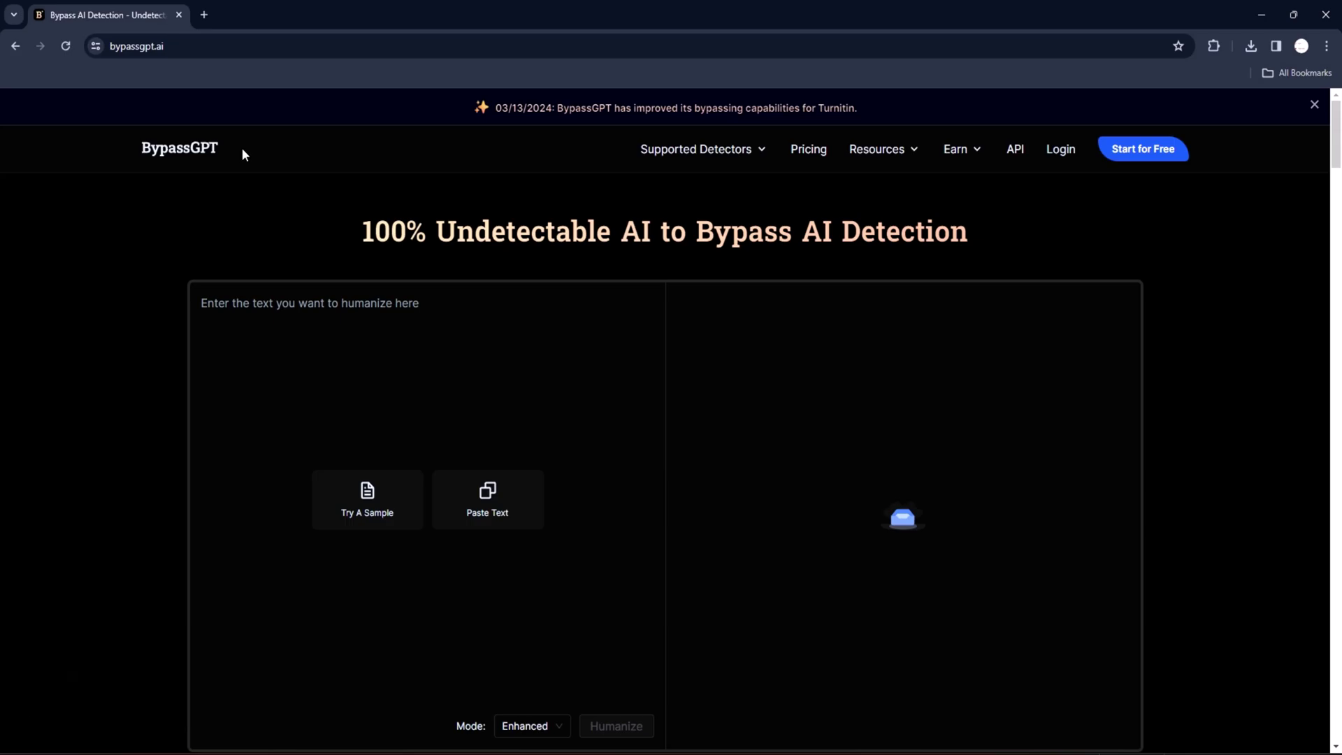
Step: Paste the ChatGPT note into BypassGPT's input box and humanize it
right_click(326, 313)
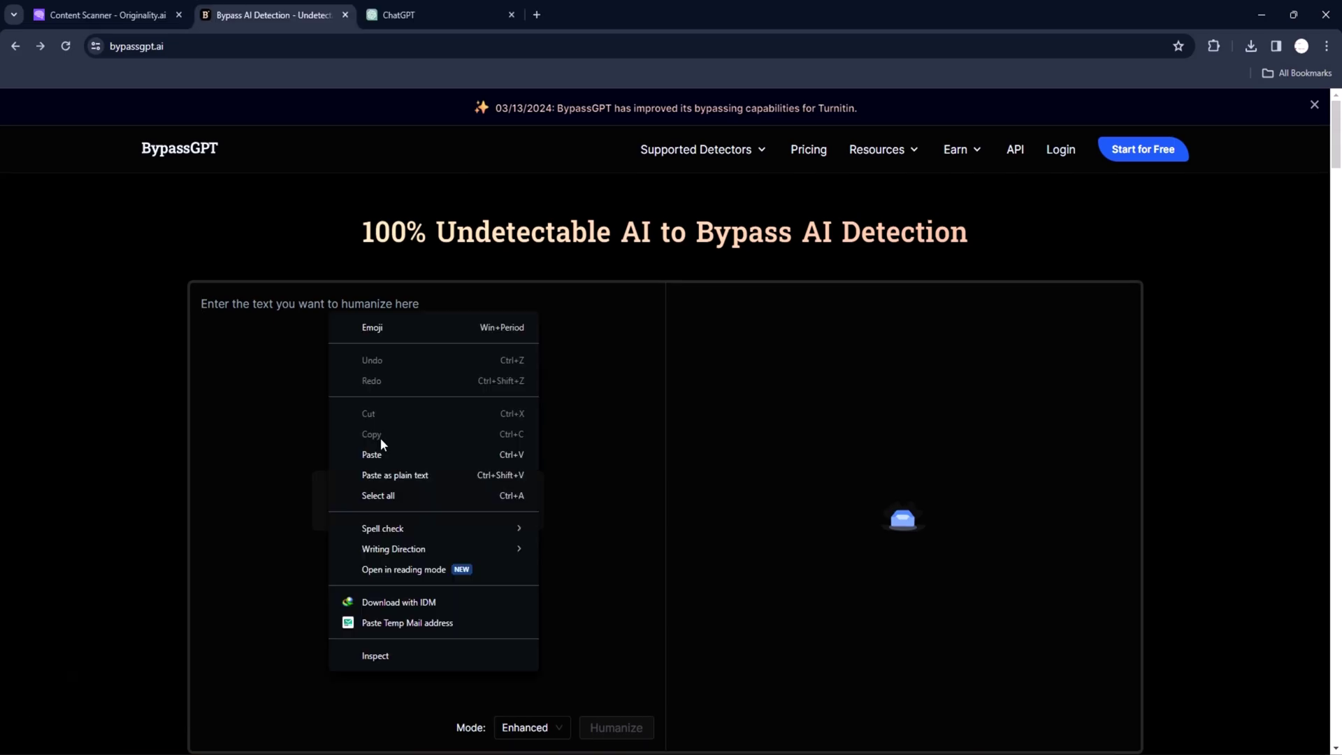
left_click(381, 450)
left_click(630, 734)
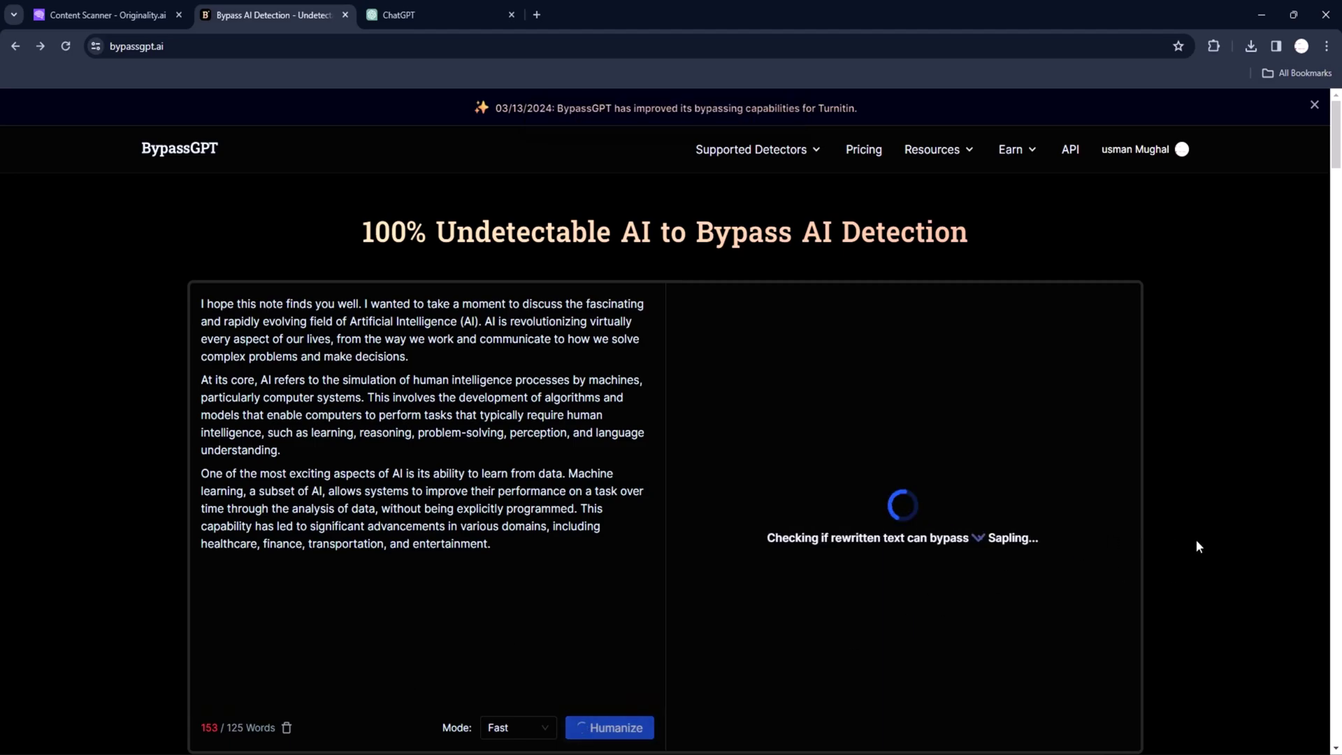
Step: Copy the two ChatGPT paragraphs beginning 'At its core'
scroll(1196, 539, "down", 3)
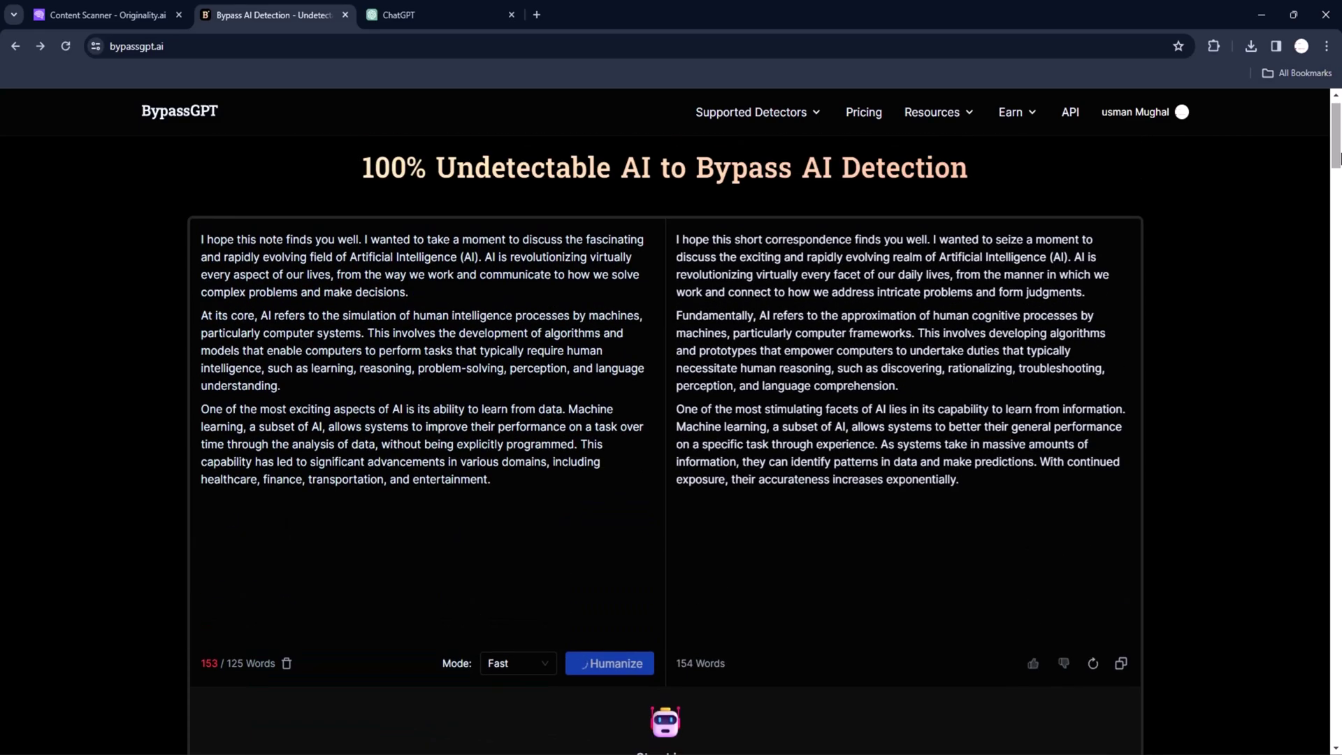
left_click_drag(529, 287, 919, 447)
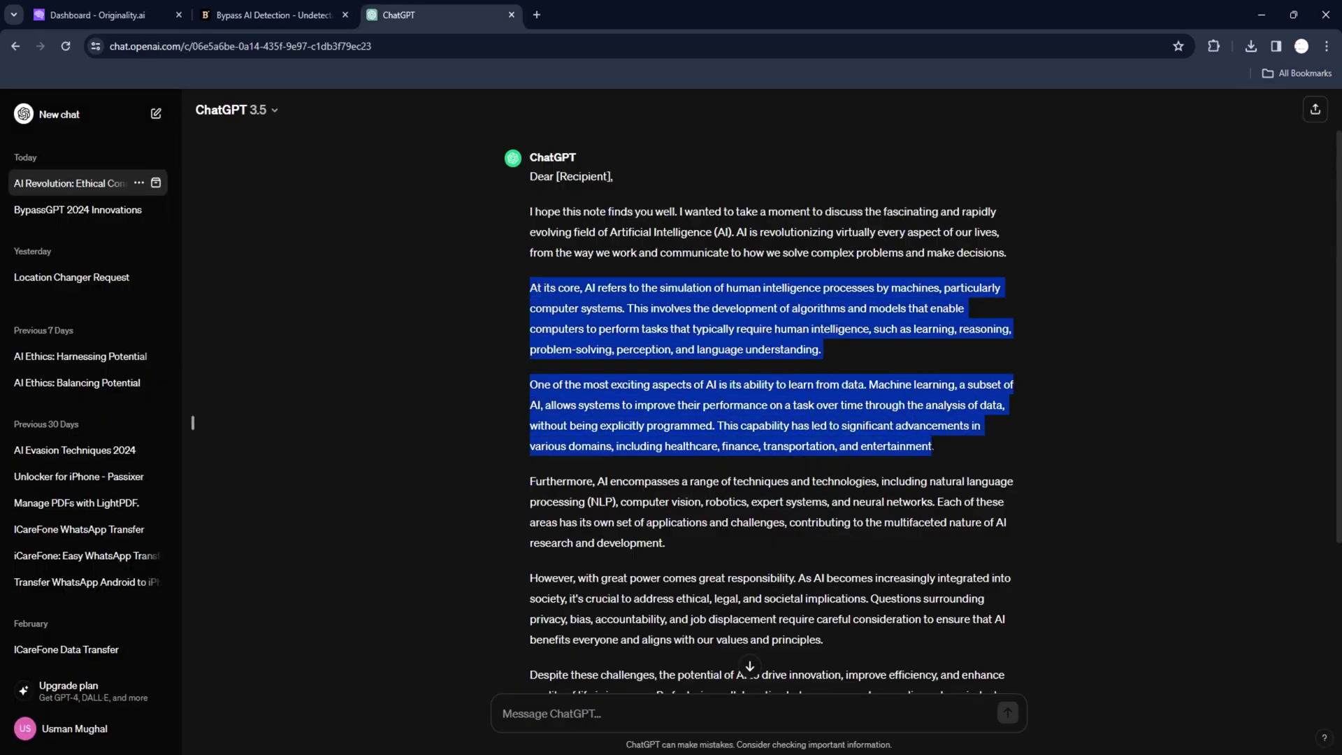
right_click(897, 412)
left_click(902, 418)
Step: Scan the pasted 101-word excerpt in a new AI check and mark its 0% Original, 100% AI score
left_click(97, 15)
left_click(566, 372)
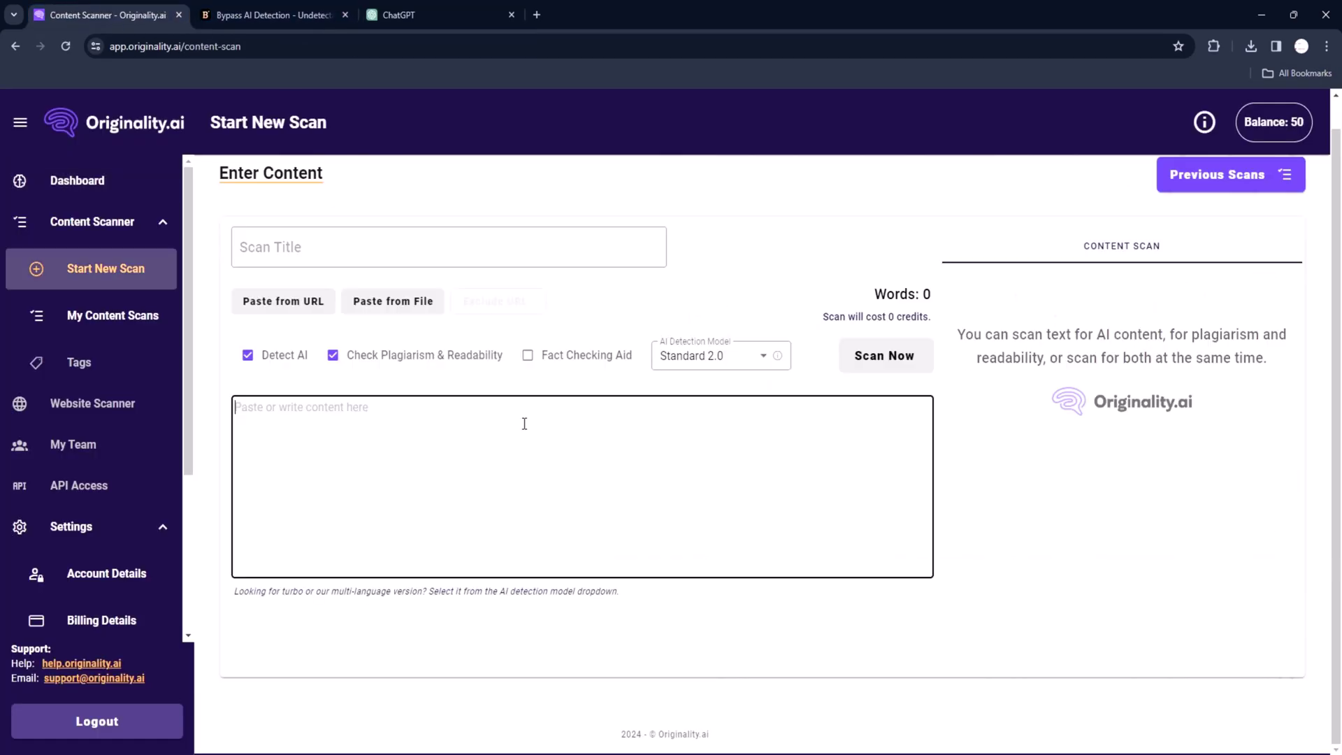
right_click(524, 423)
left_click(578, 205)
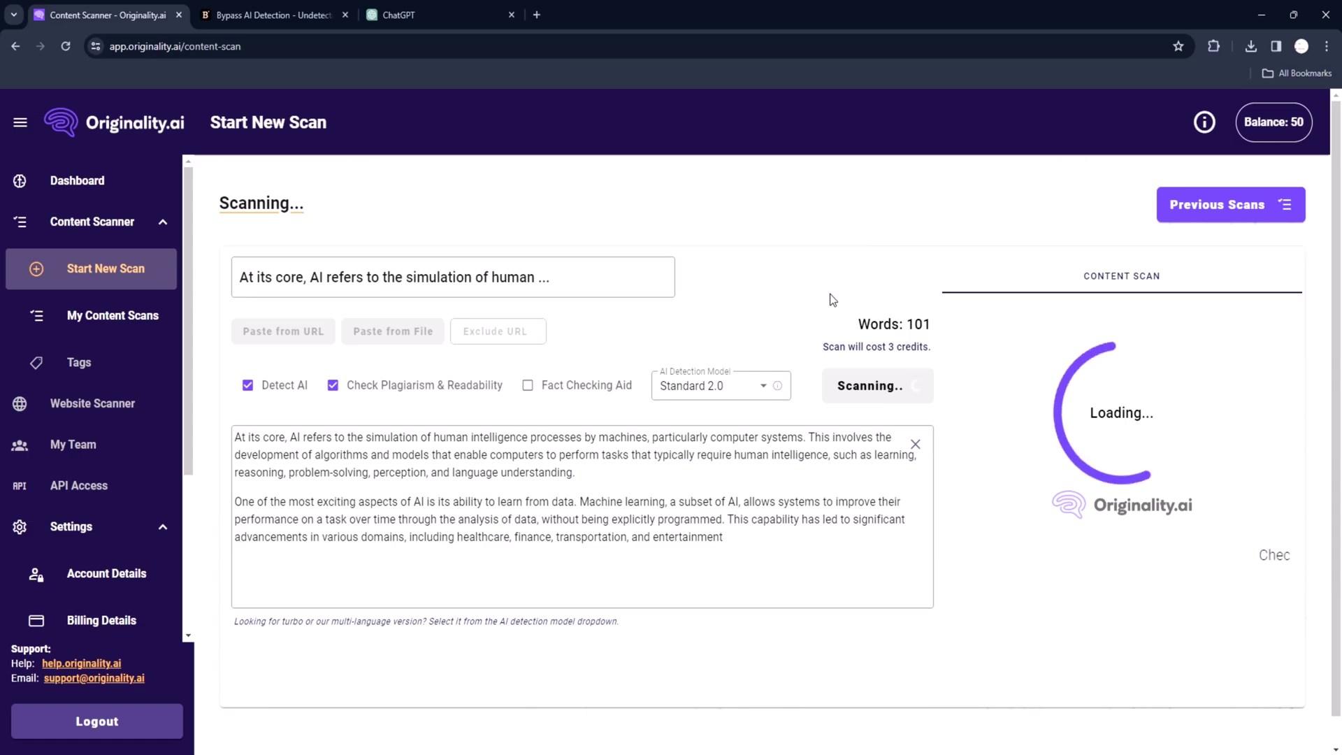
left_click_drag(1036, 490, 1206, 488)
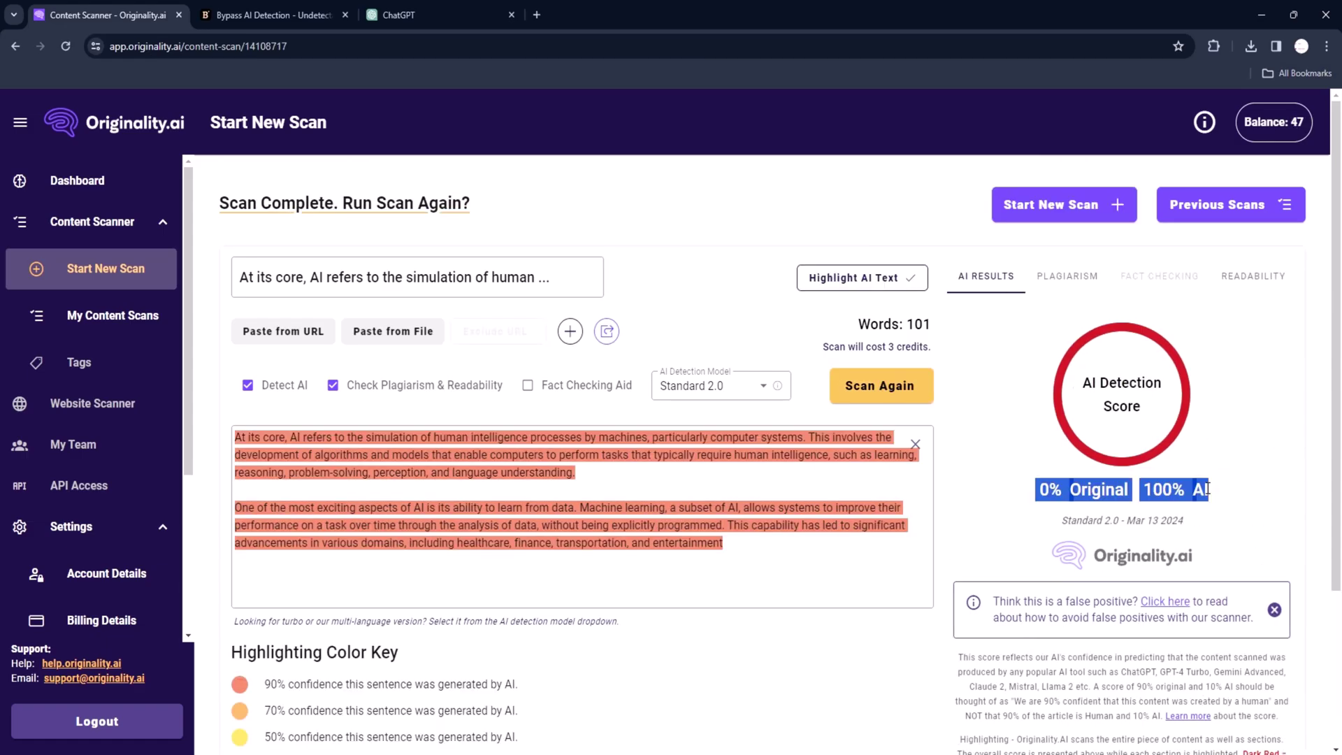
left_click(1043, 488)
left_click_drag(1040, 488, 1230, 501)
Step: Copy the humanized rewrite from BypassGPT's output
key("ctrl+Tab")
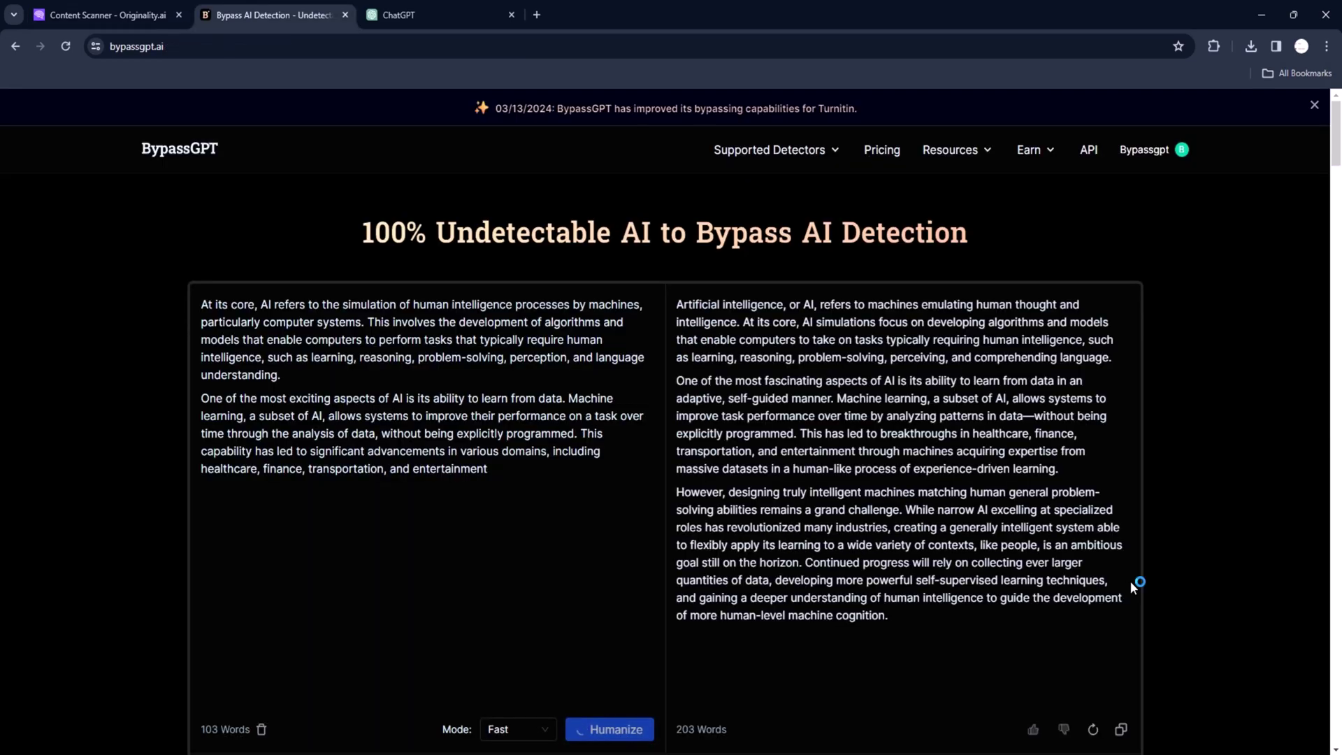
scroll(1130, 581, "down", 4)
left_click(1119, 480)
Step: Replace the Originality.ai scan text with the rewrite and mark its 100% Original, 0% AI score
key("ctrl+shift+Tab")
left_click(669, 530)
key("ctrl+a")
key("ctrl+v")
left_click_drag(1021, 413, 1219, 418)
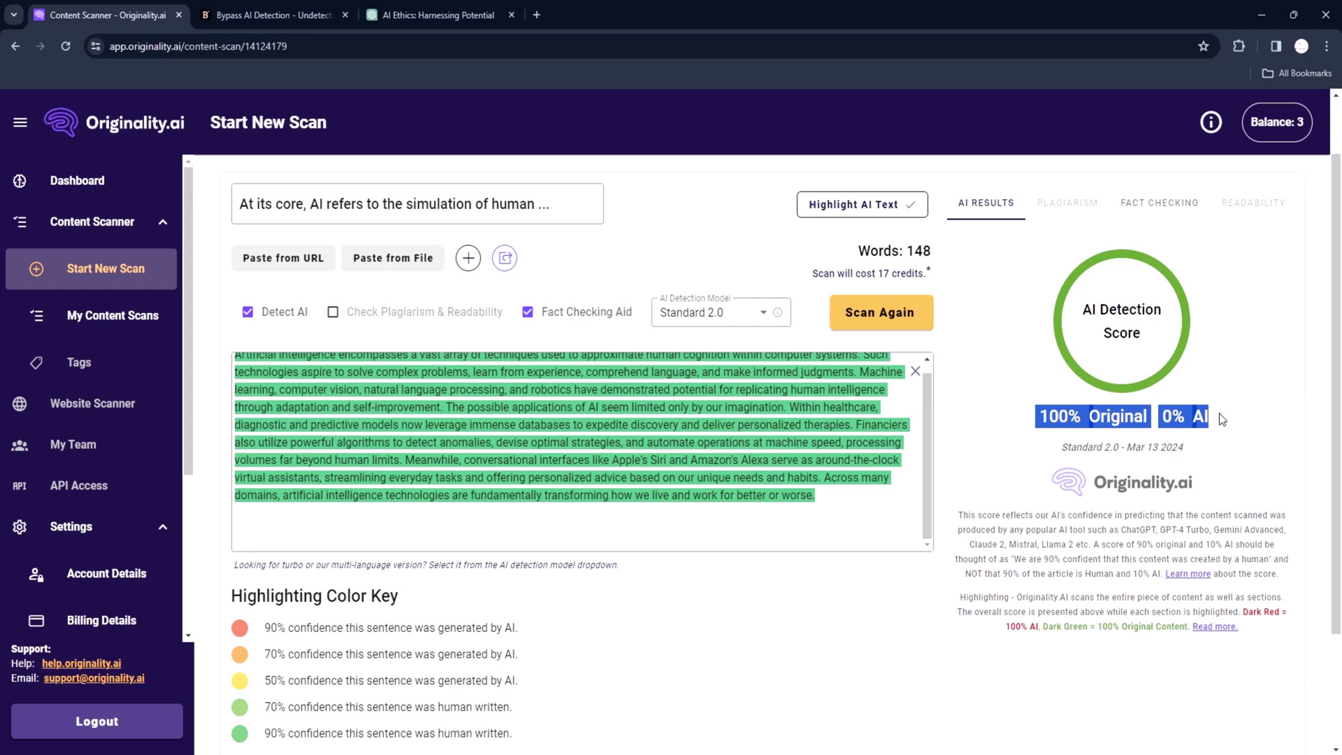
Step: Toggle Highlight AI Text off and on twice, confirming every sentence stays green
scroll(1156, 429, "down", 1)
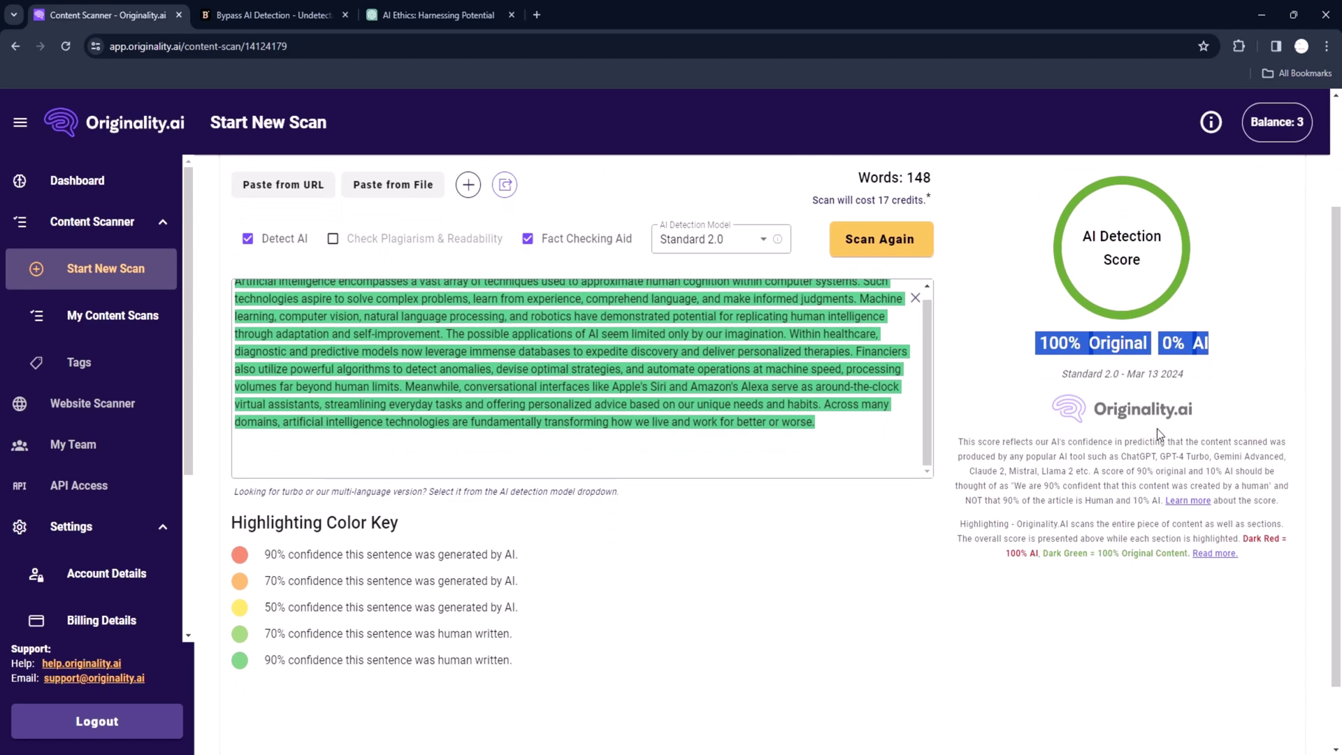
scroll(1156, 429, "up", 1)
left_click(878, 191)
left_click(878, 191)
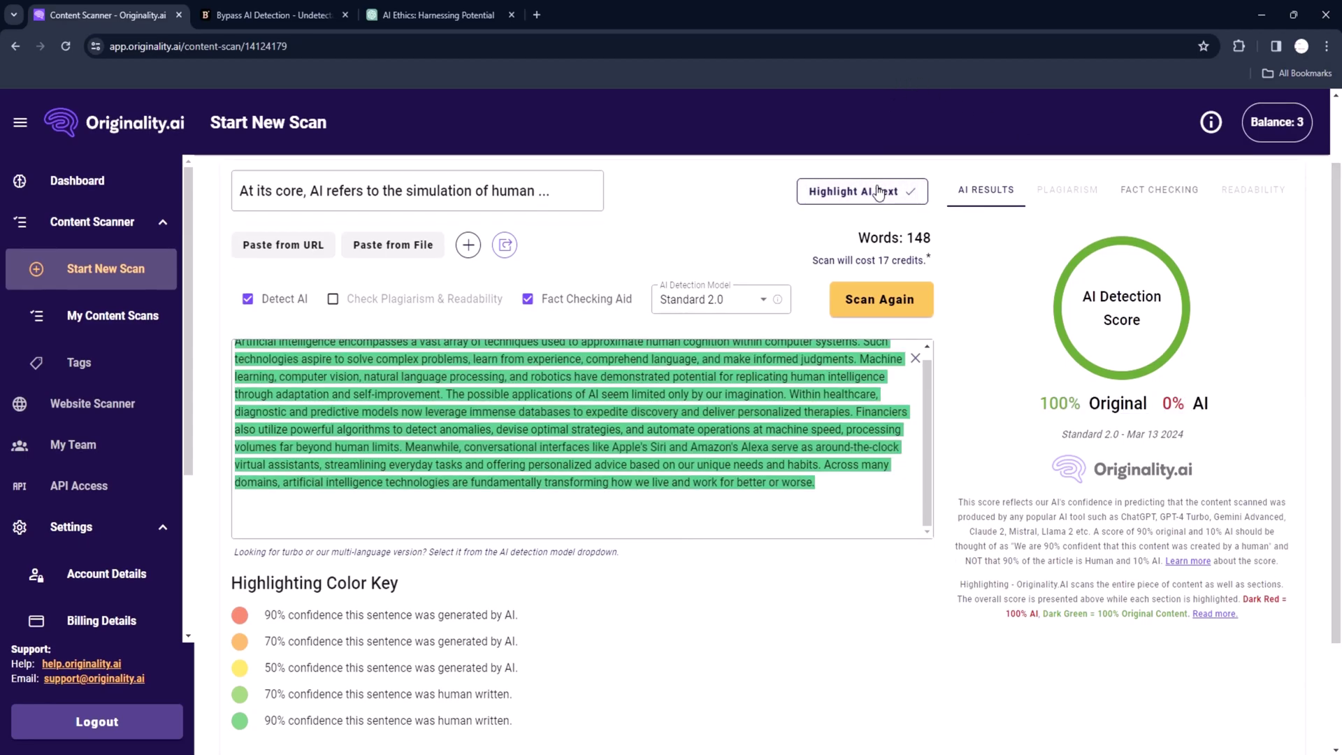
scroll(1338, 216, "up", 1)
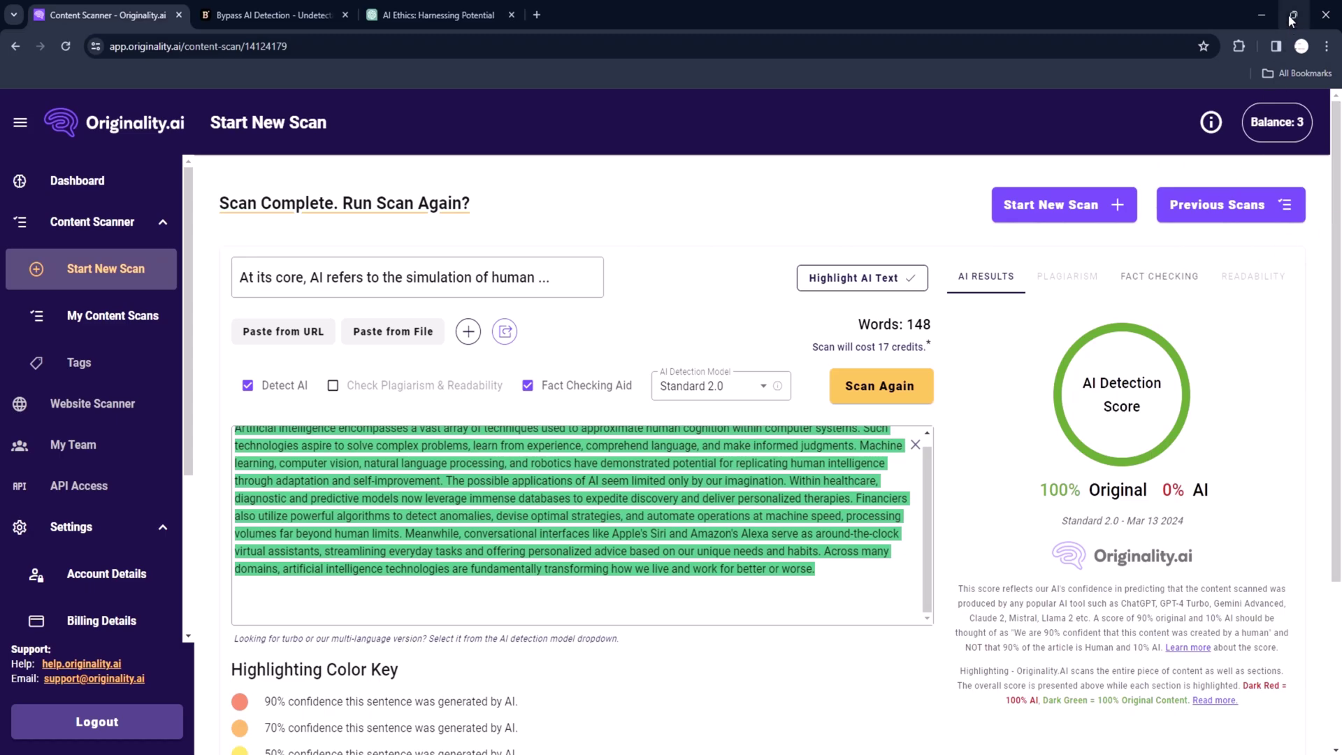
scroll(891, 114, "down", 1)
left_click(878, 192)
left_click(879, 193)
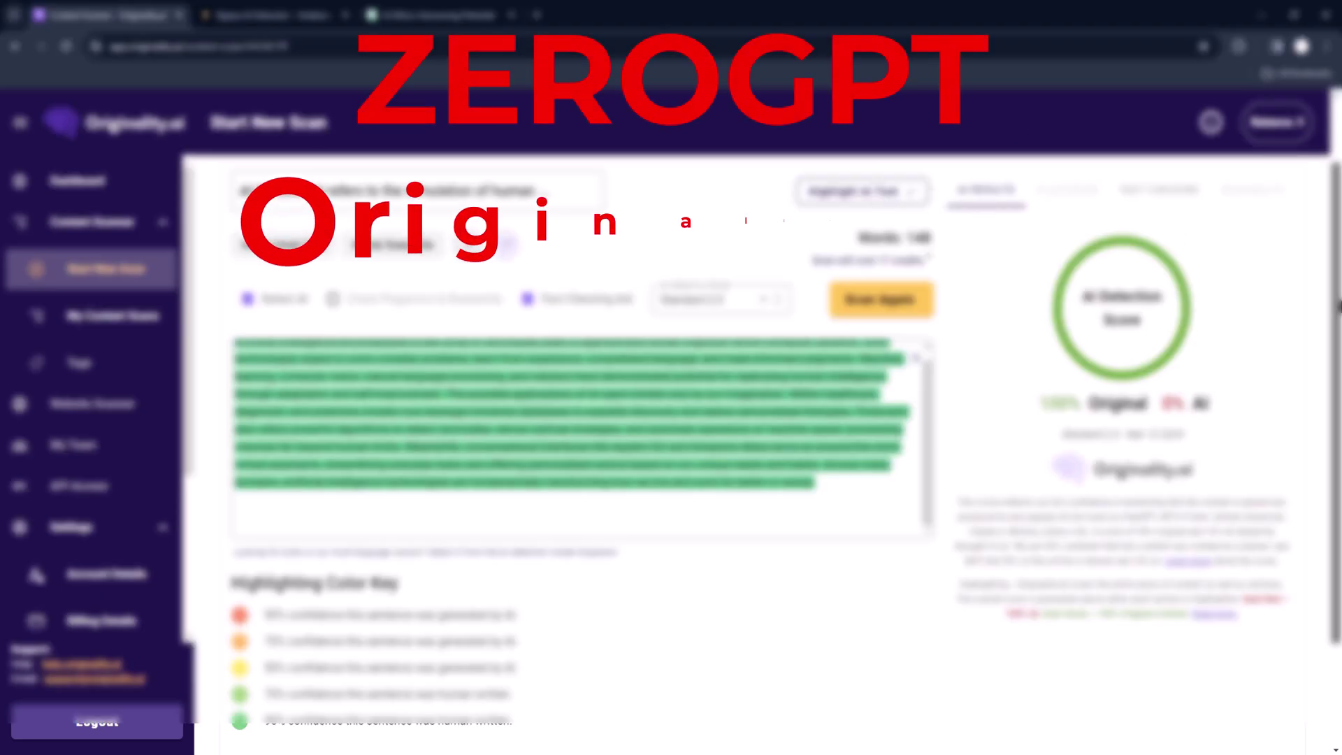
scroll(580, 385, "up", 1)
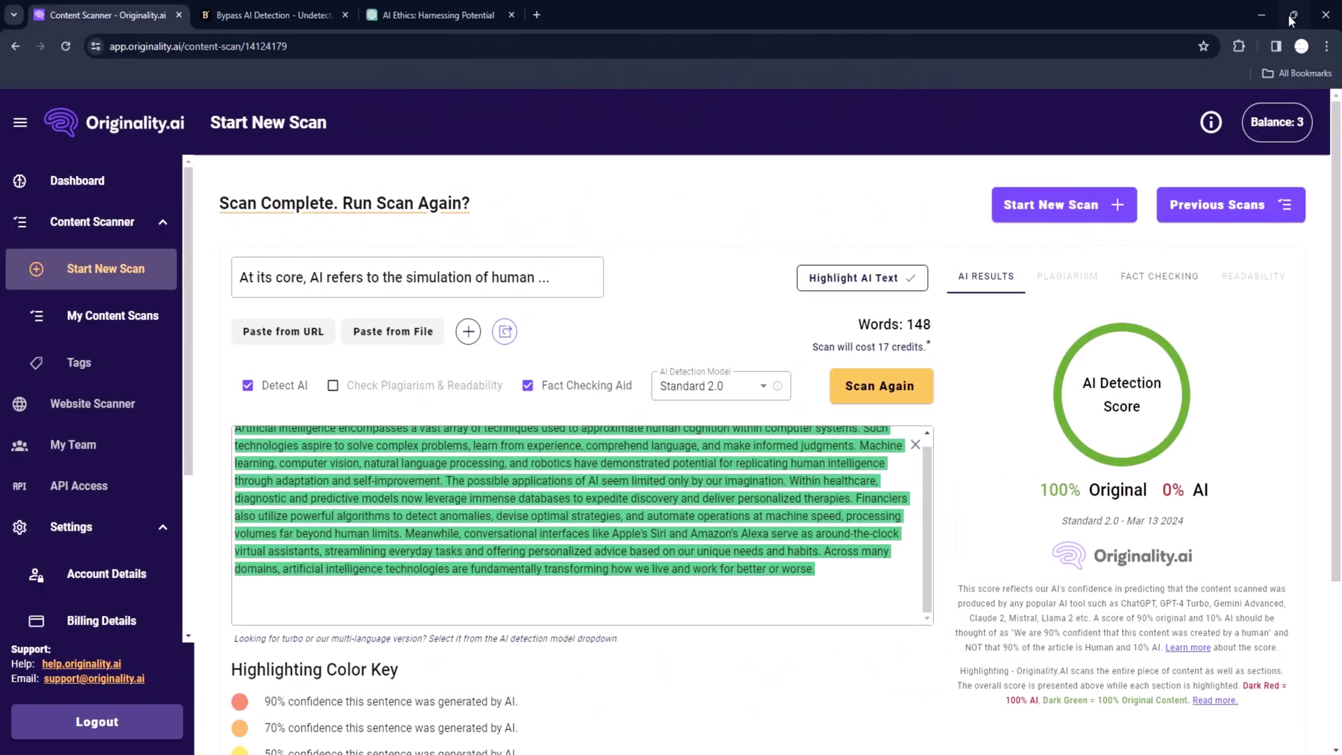
Step: Search Google for 'bypassgpt ai'
left_click(694, 320)
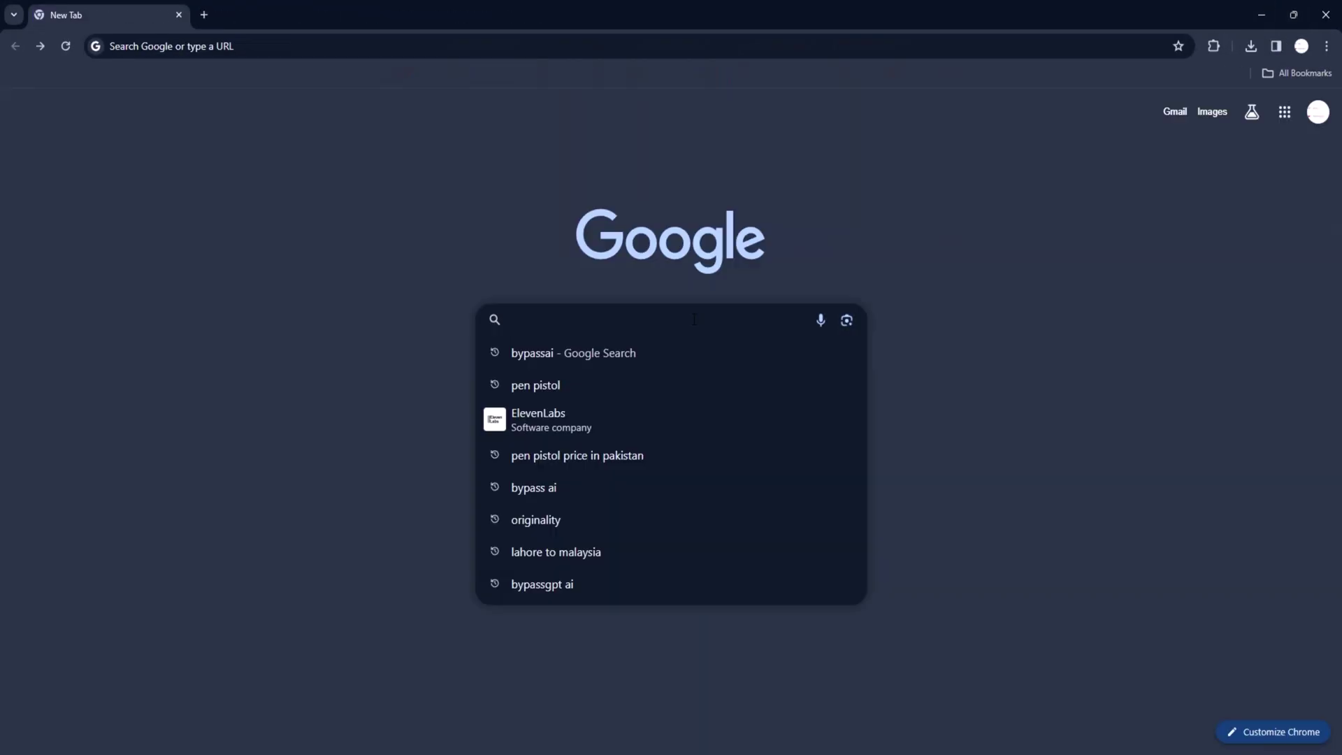
type("bypass")
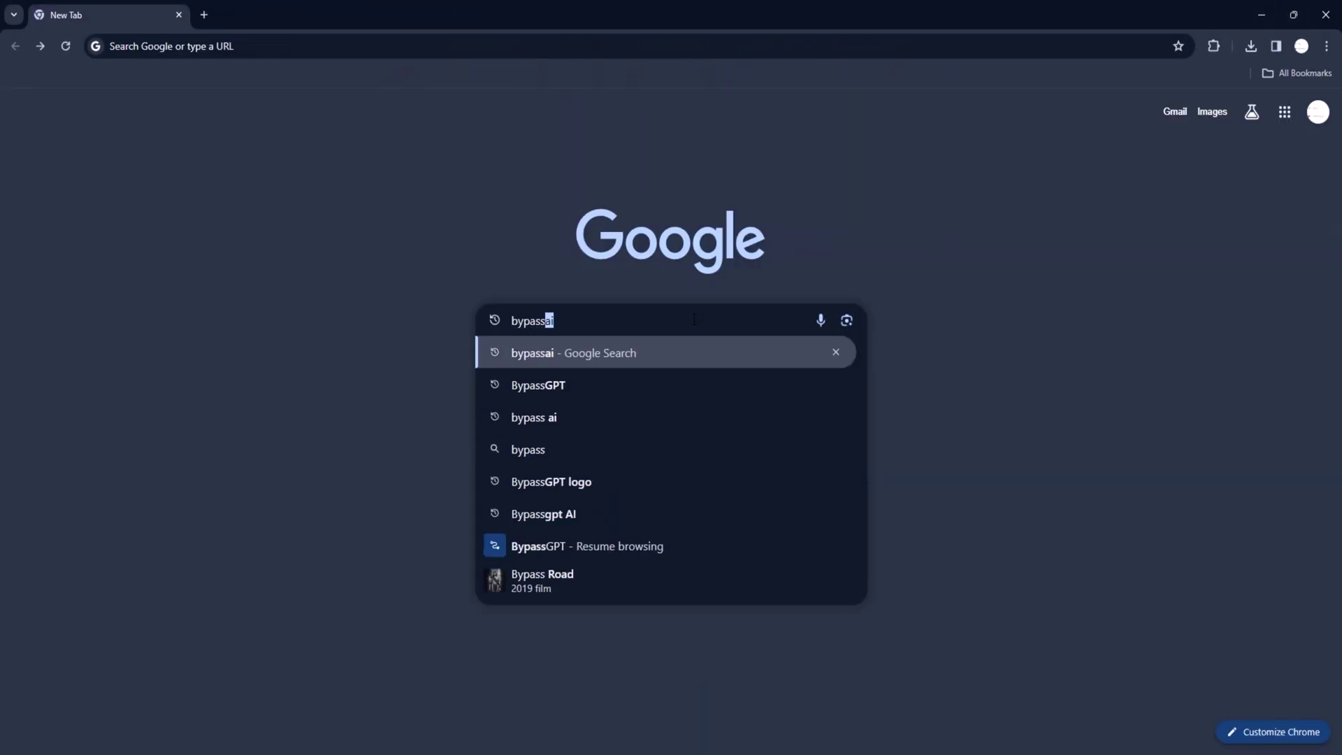
type("gpt ai")
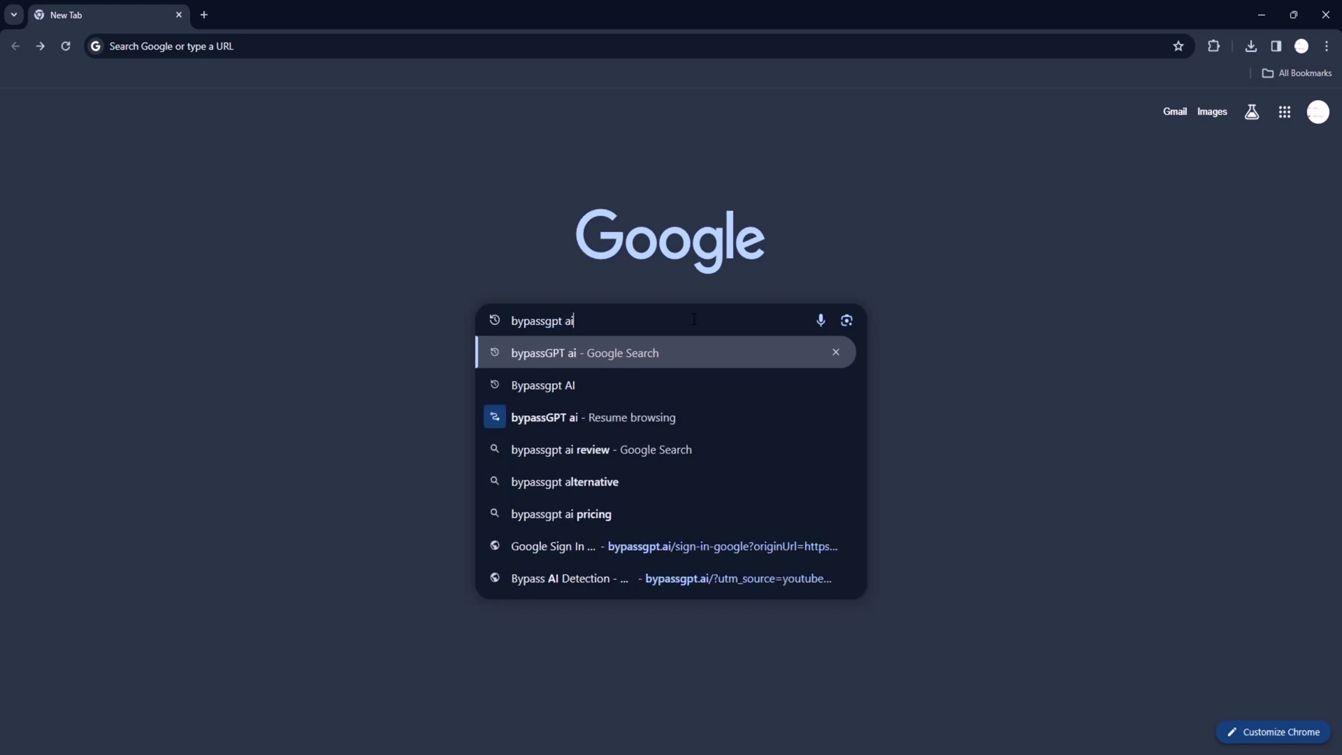
key("Return")
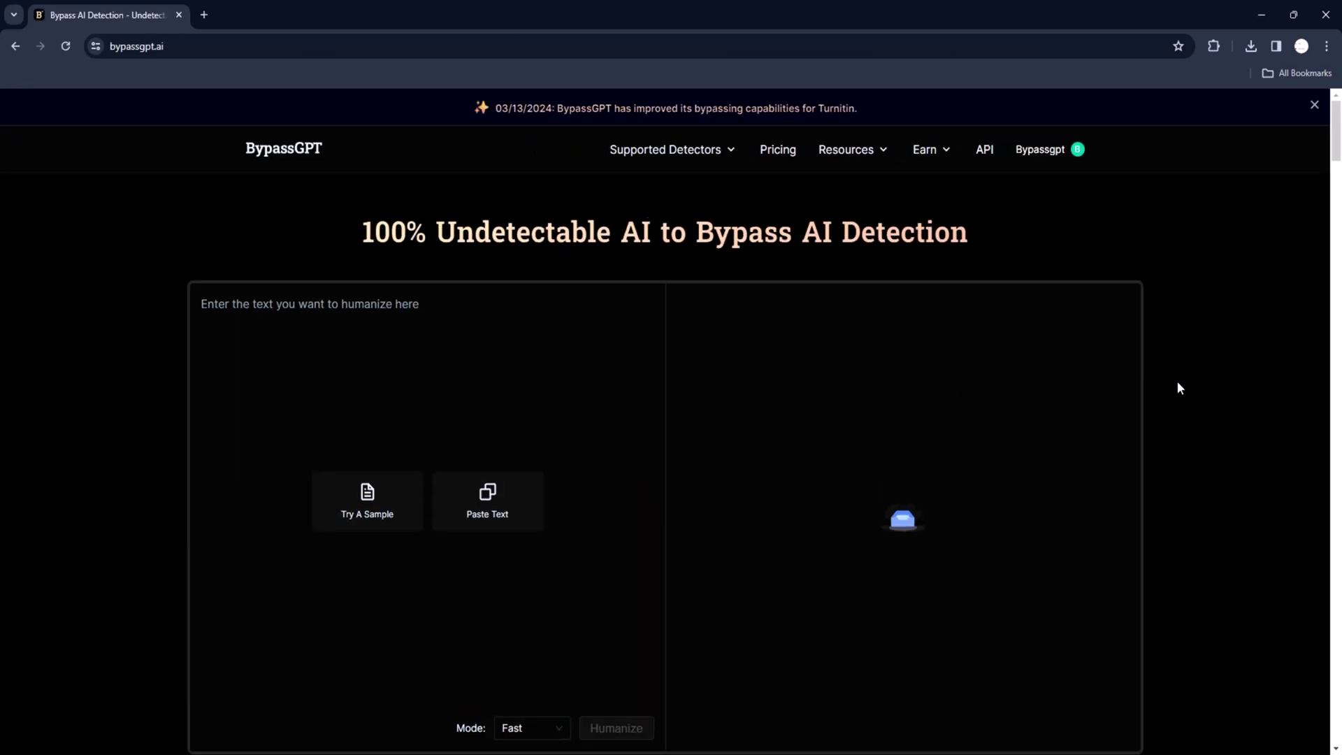
Step: Start a free BypassGPT sign-up and continue with a Google account
scroll(1177, 386, "down", 8)
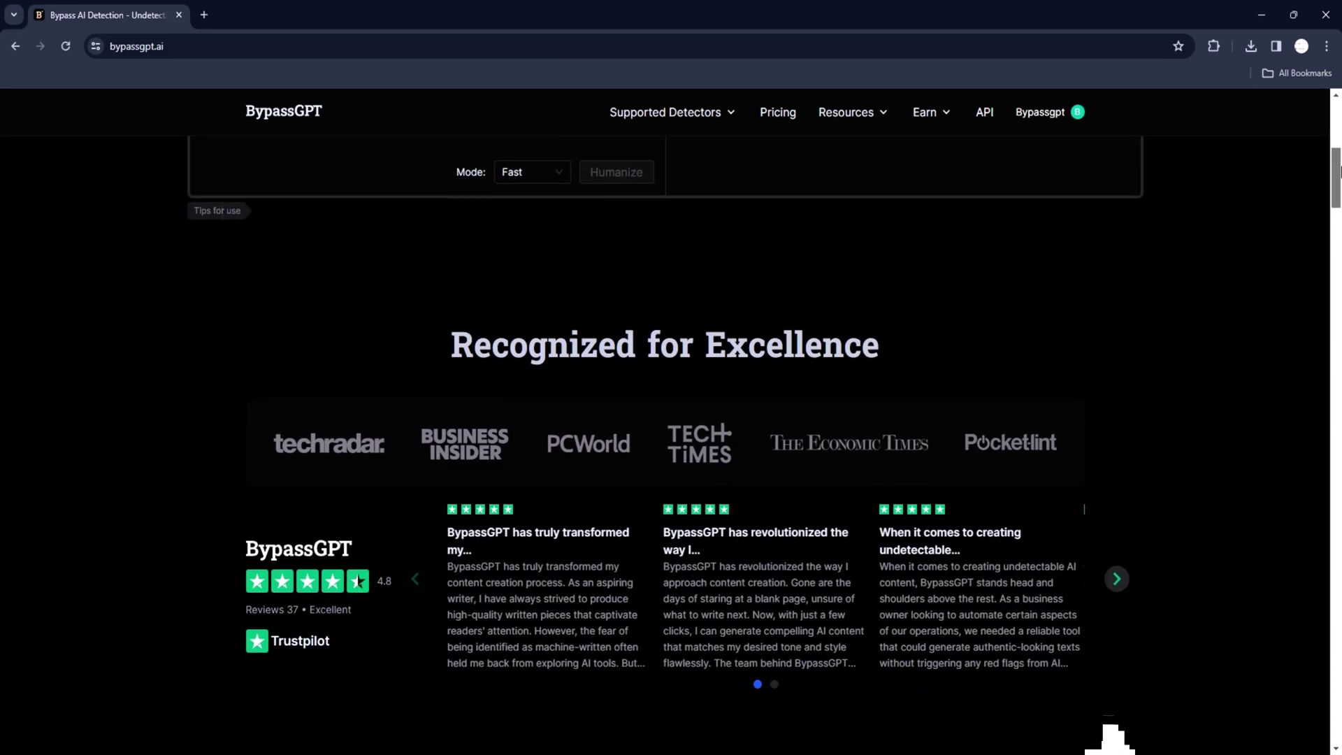
left_click_drag(1339, 171, 1338, 112)
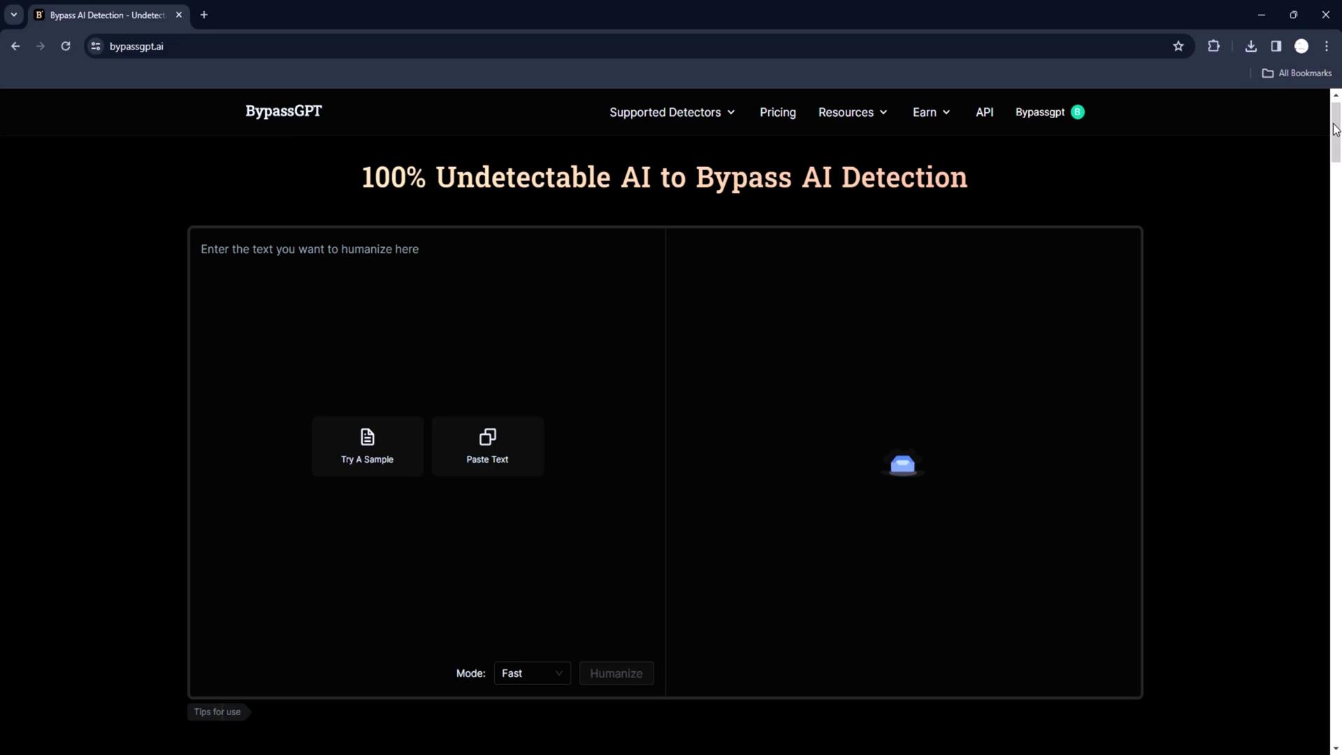
mouse_move(1082, 122)
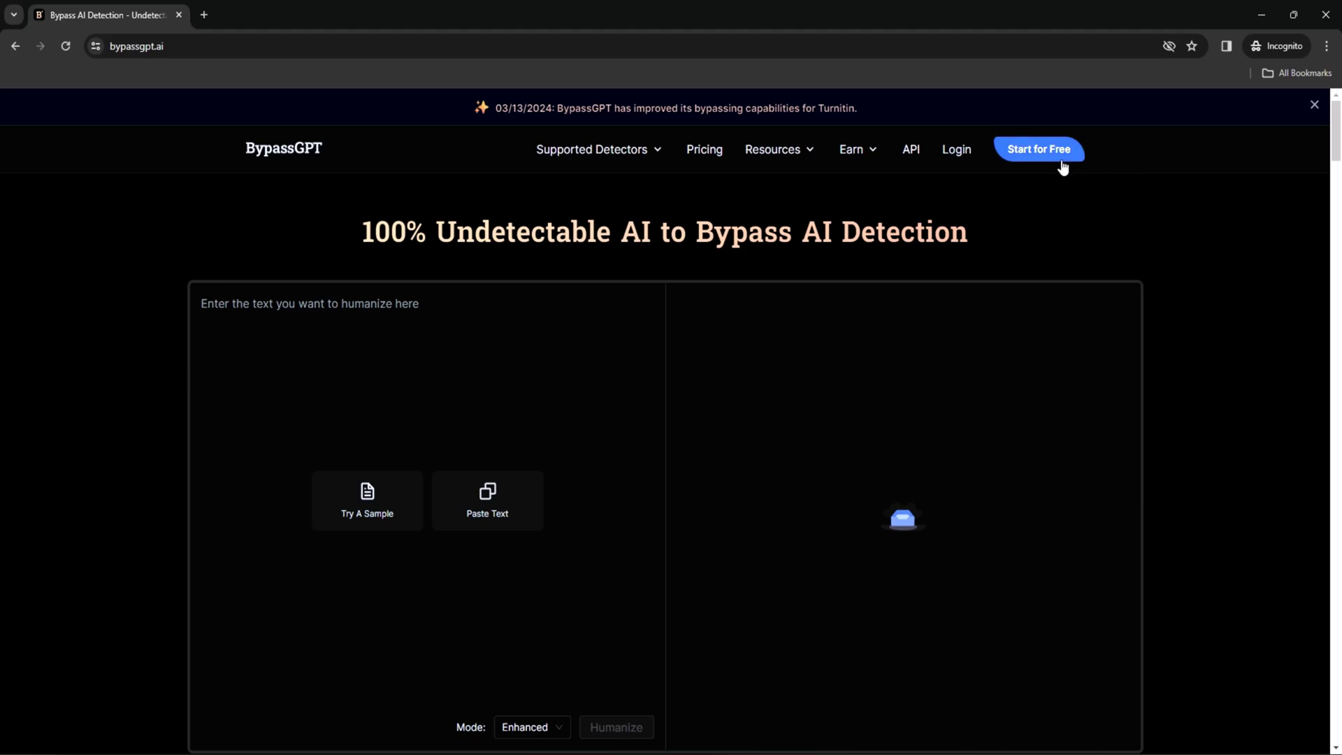
left_click(1051, 158)
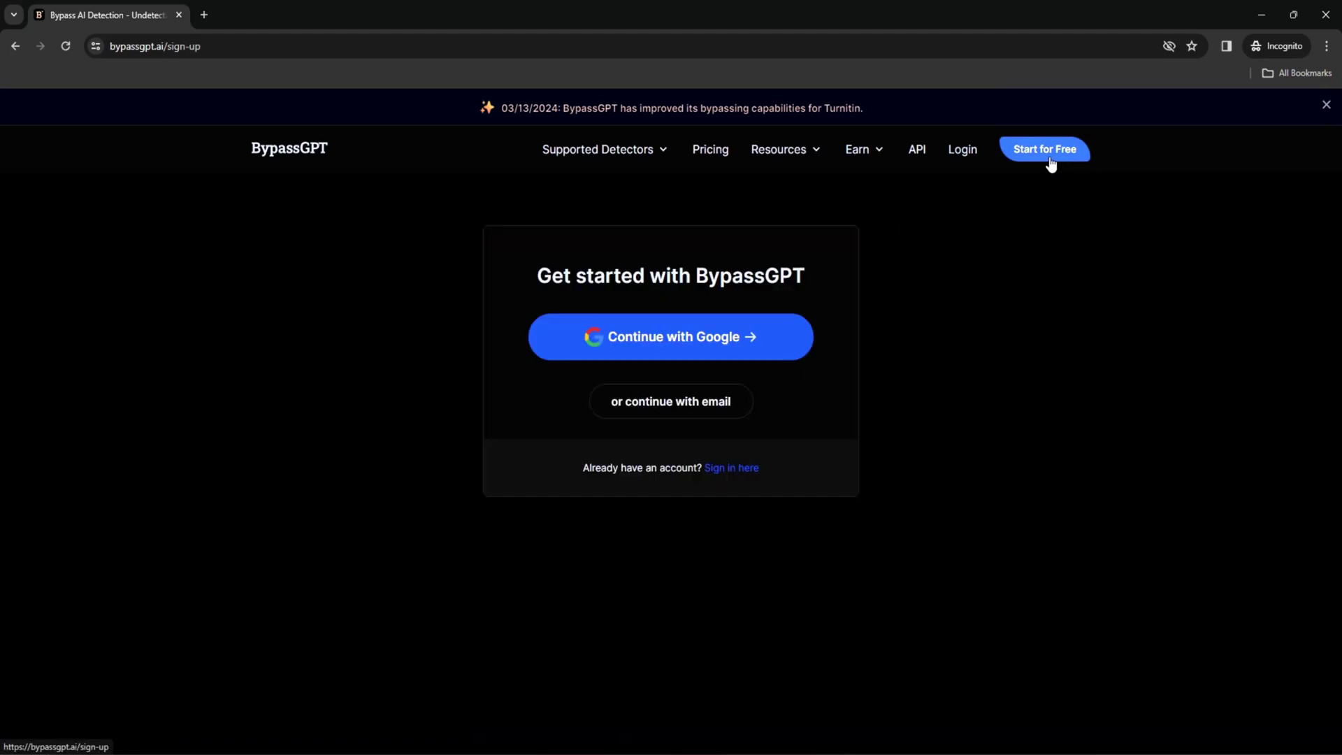
left_click(707, 353)
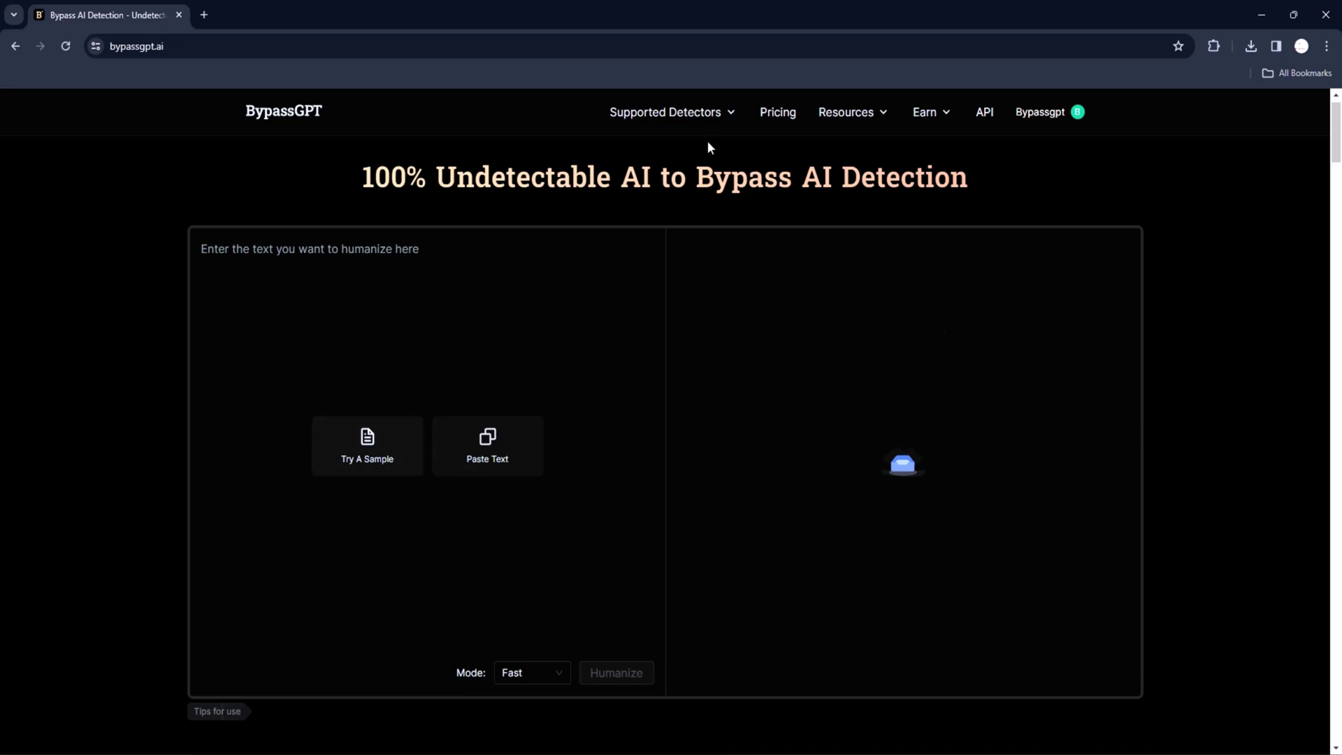
Step: Browse the Supported Detectors, Resources and Earn menus in BypassGPT's header
left_click(733, 112)
left_click(878, 114)
left_click(945, 114)
scroll(1338, 160, "down", 12)
Step: Search for 'chatgpt' from the new tab's address bar
left_click(204, 15)
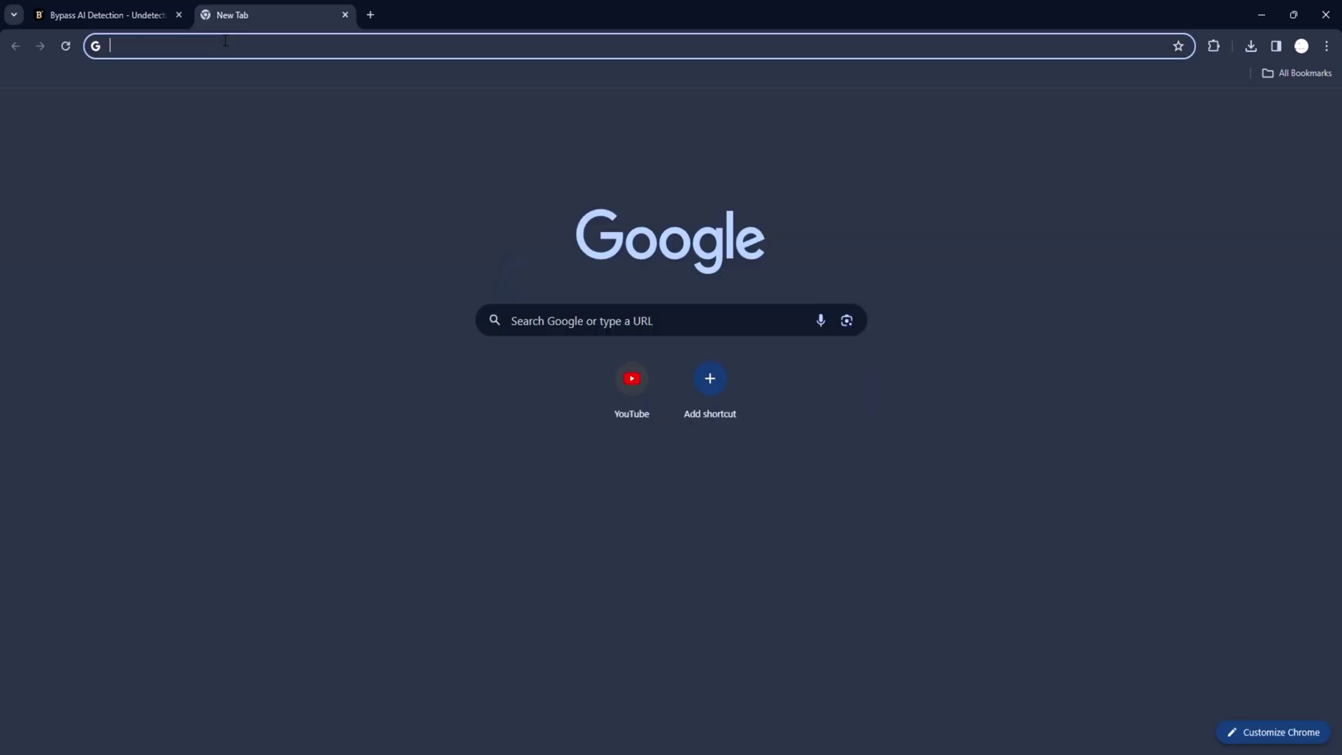
left_click(225, 40)
type("chatg")
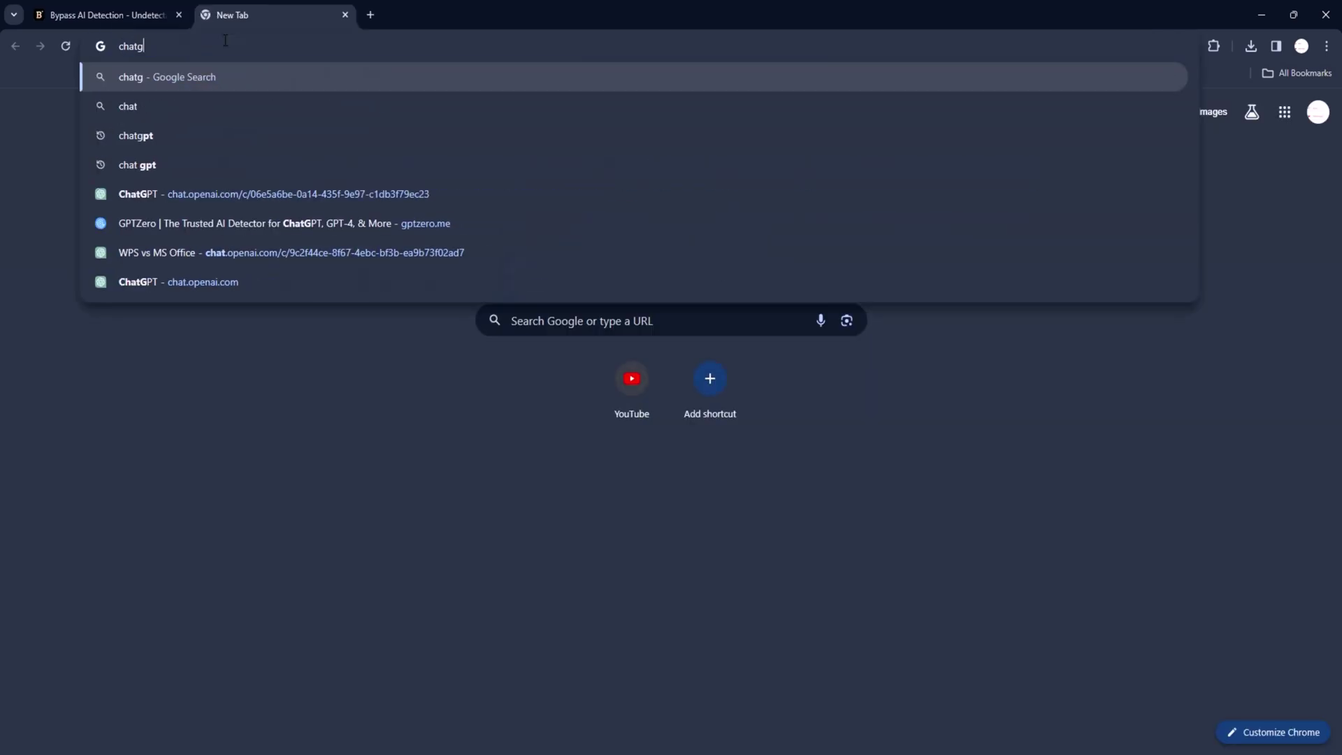
type("pt")
key("Return")
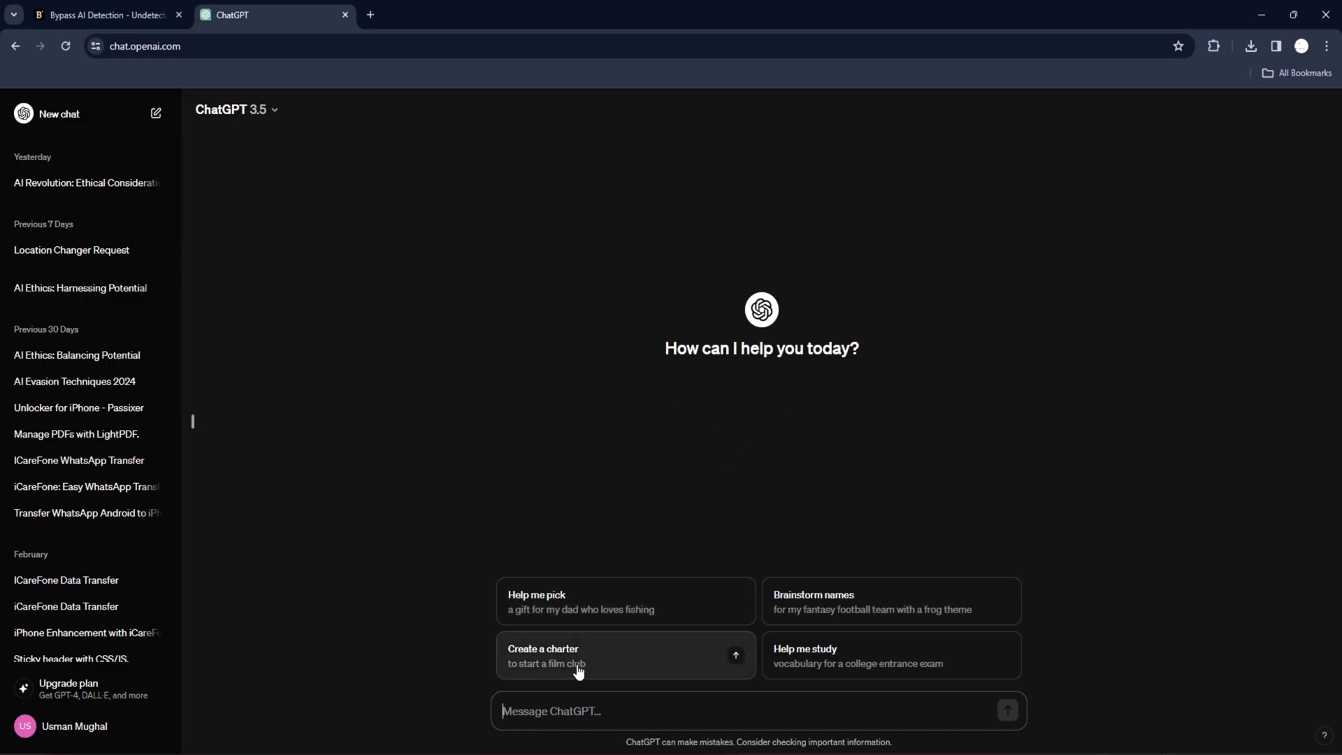
Step: Ask ChatGPT to 'write a note on AI'
type("write a note on AI")
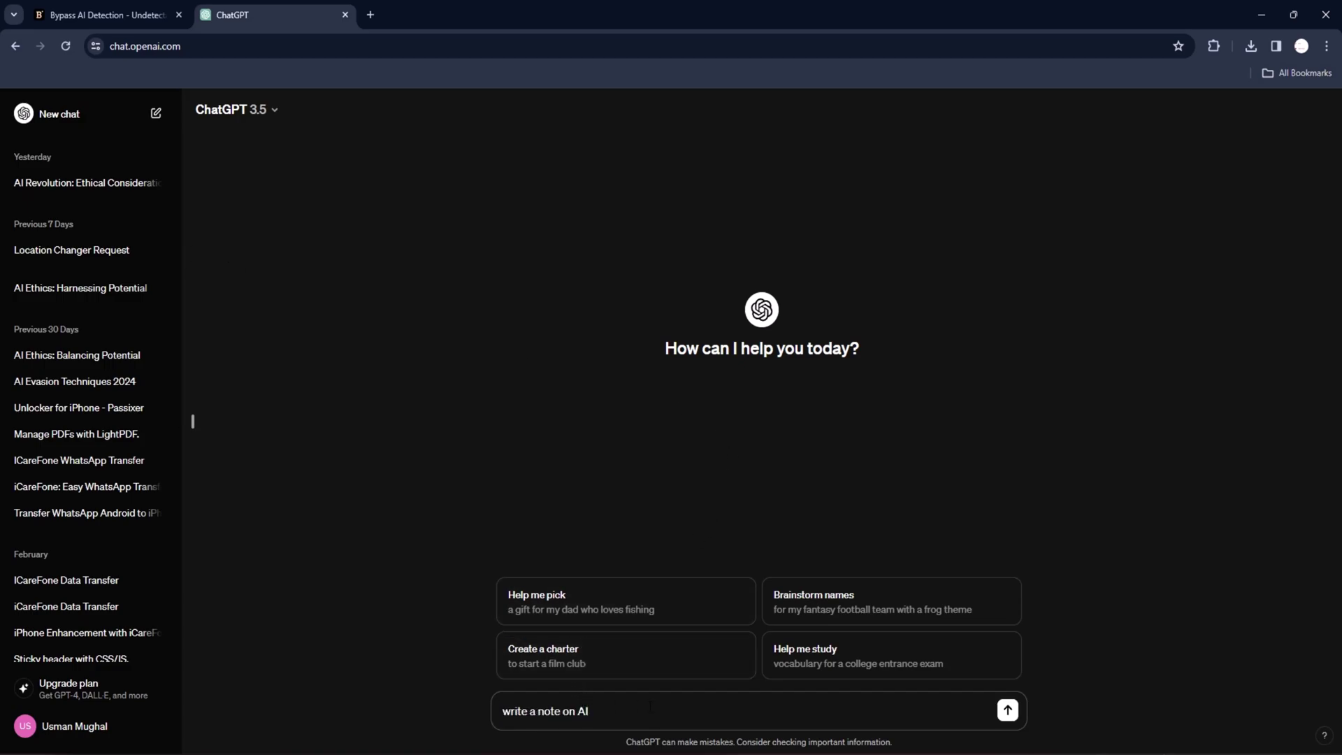
left_click(1008, 710)
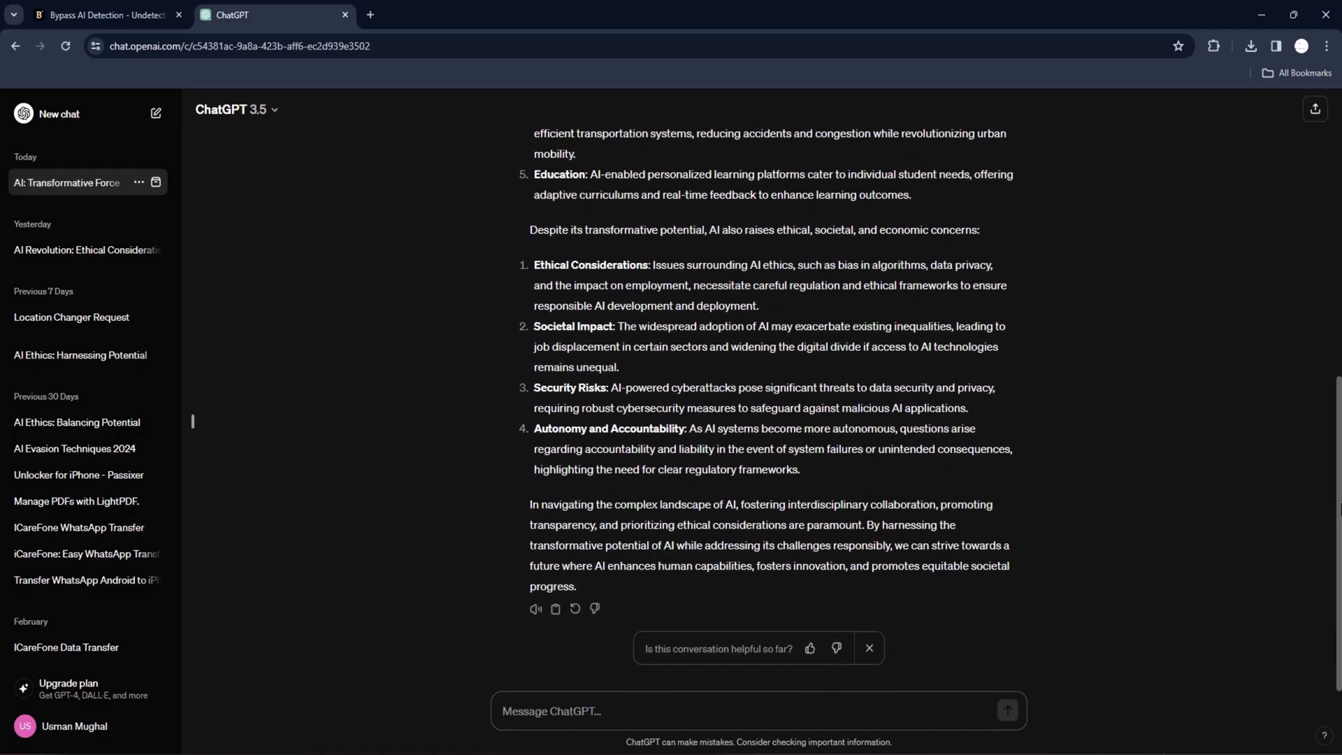
scroll(1207, 501, "up", 8)
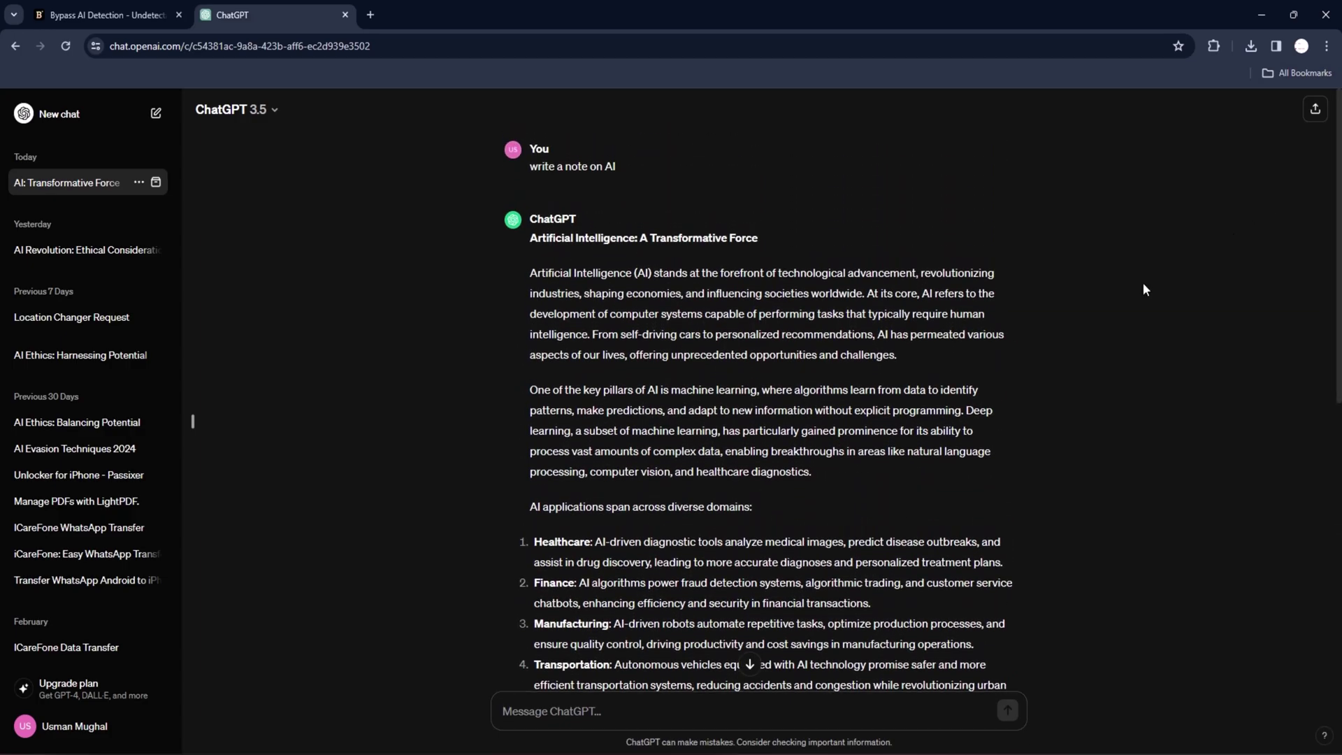
Step: Copy the first two paragraphs of the 'Artificial Intelligence: A Transformative Force' note into Word
left_click_drag(529, 273, 903, 464)
key("ctrl+c")
right_click(855, 404)
left_click(881, 416)
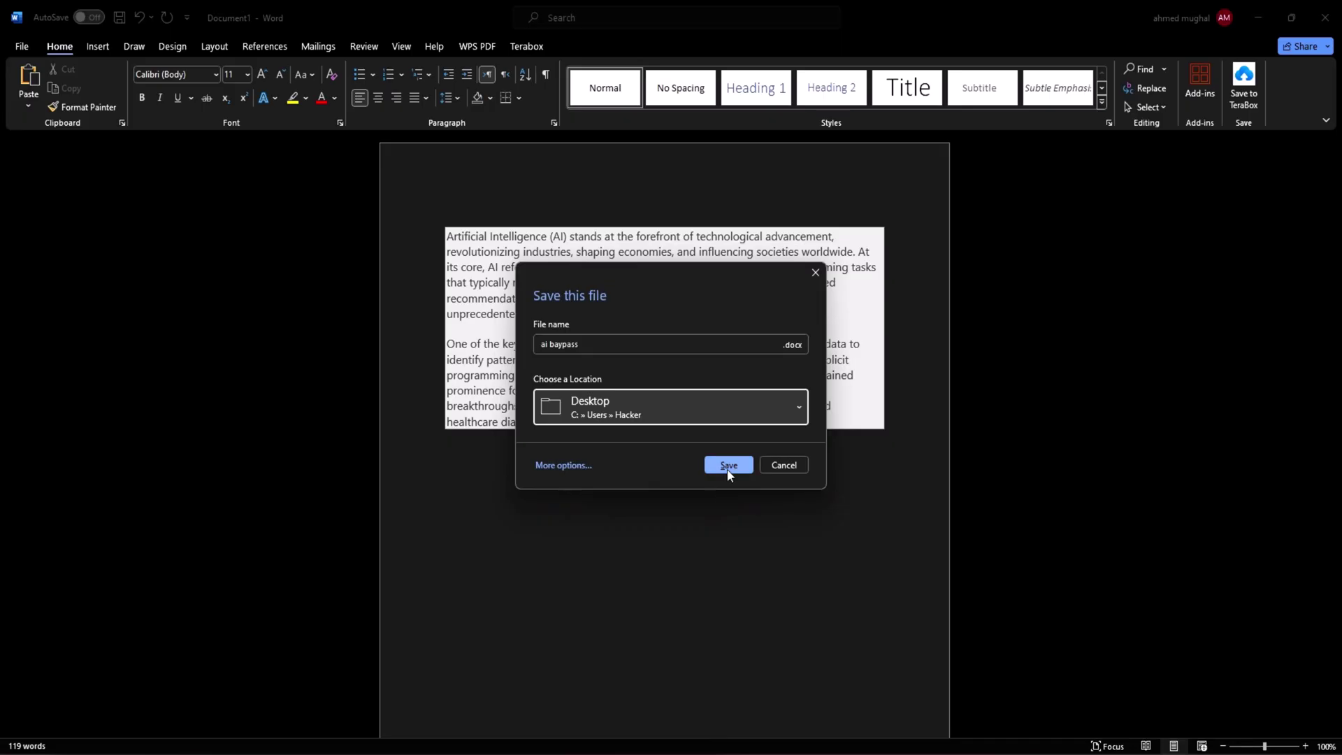
left_click(727, 466)
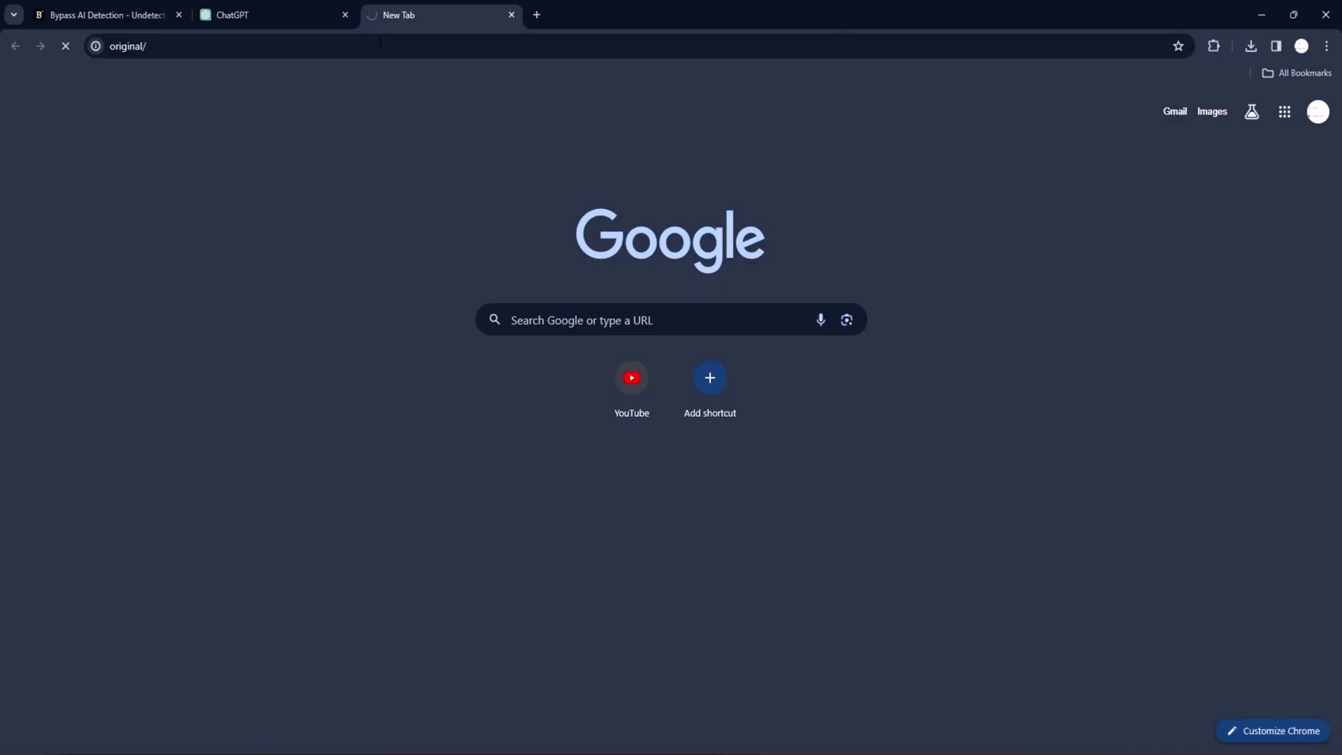
Step: Search for originality ai in the new tab and open the Originality.ai scanning app
left_click(381, 43)
left_click(380, 42)
key("BackSpace")
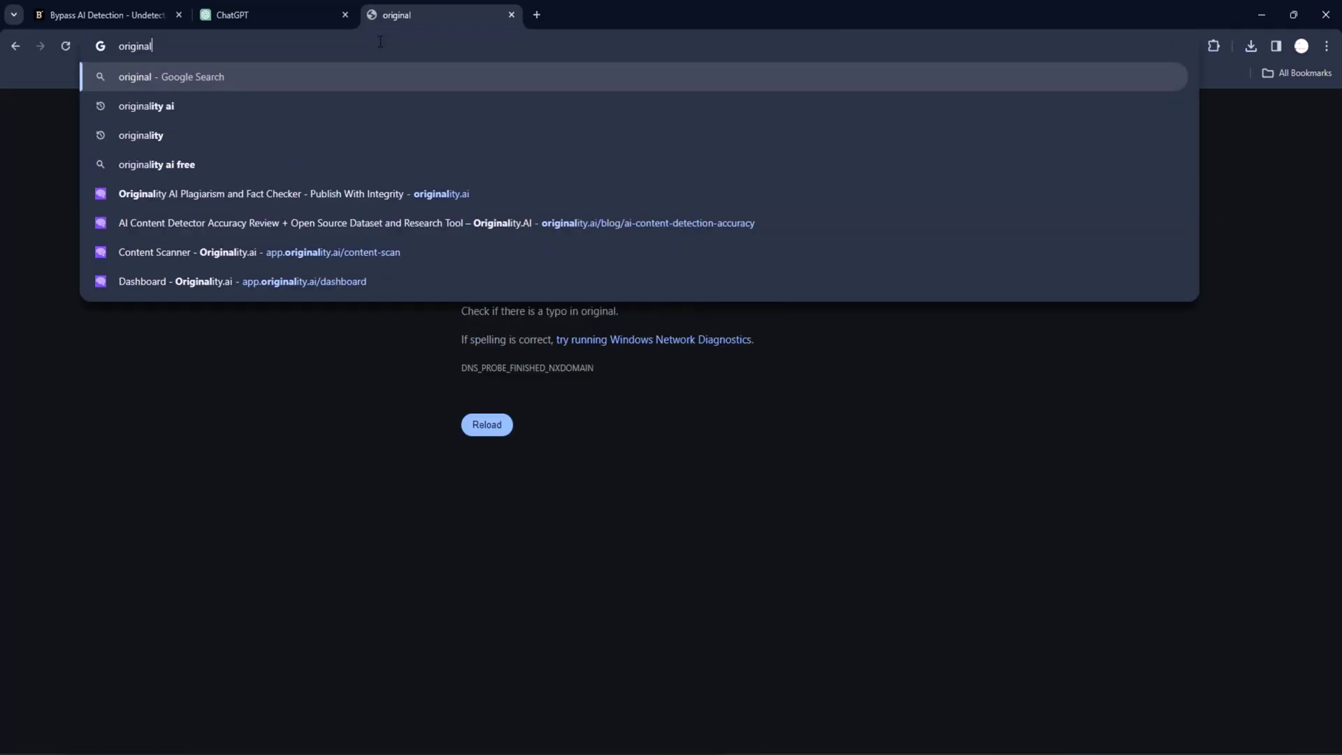
left_click(298, 107)
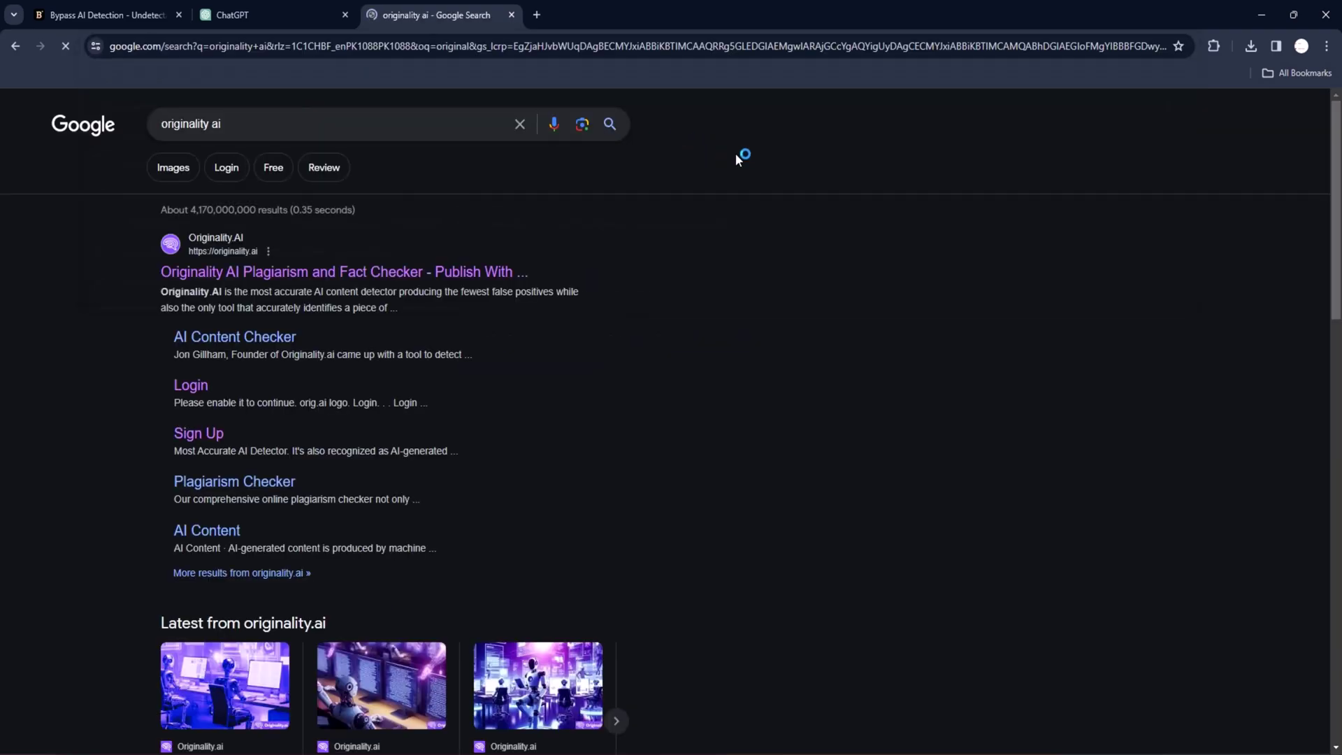
left_click(429, 274)
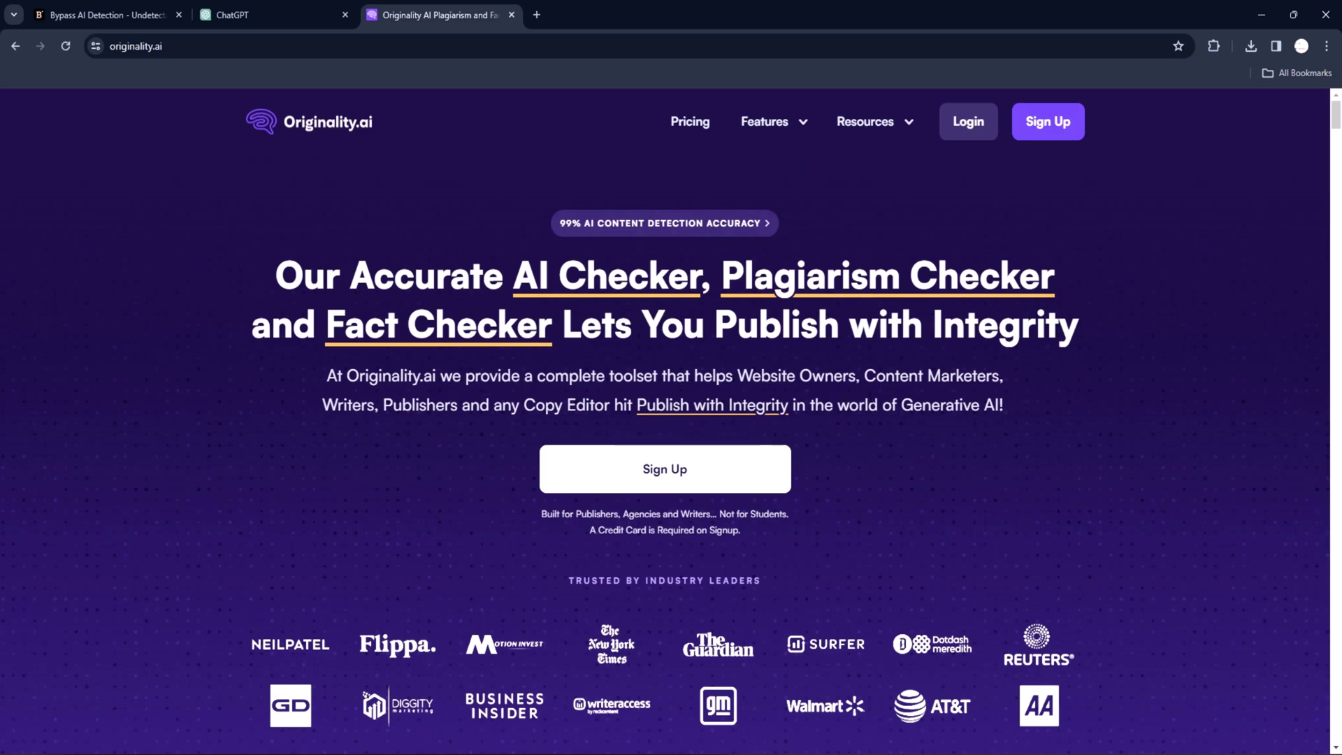
left_click(696, 482)
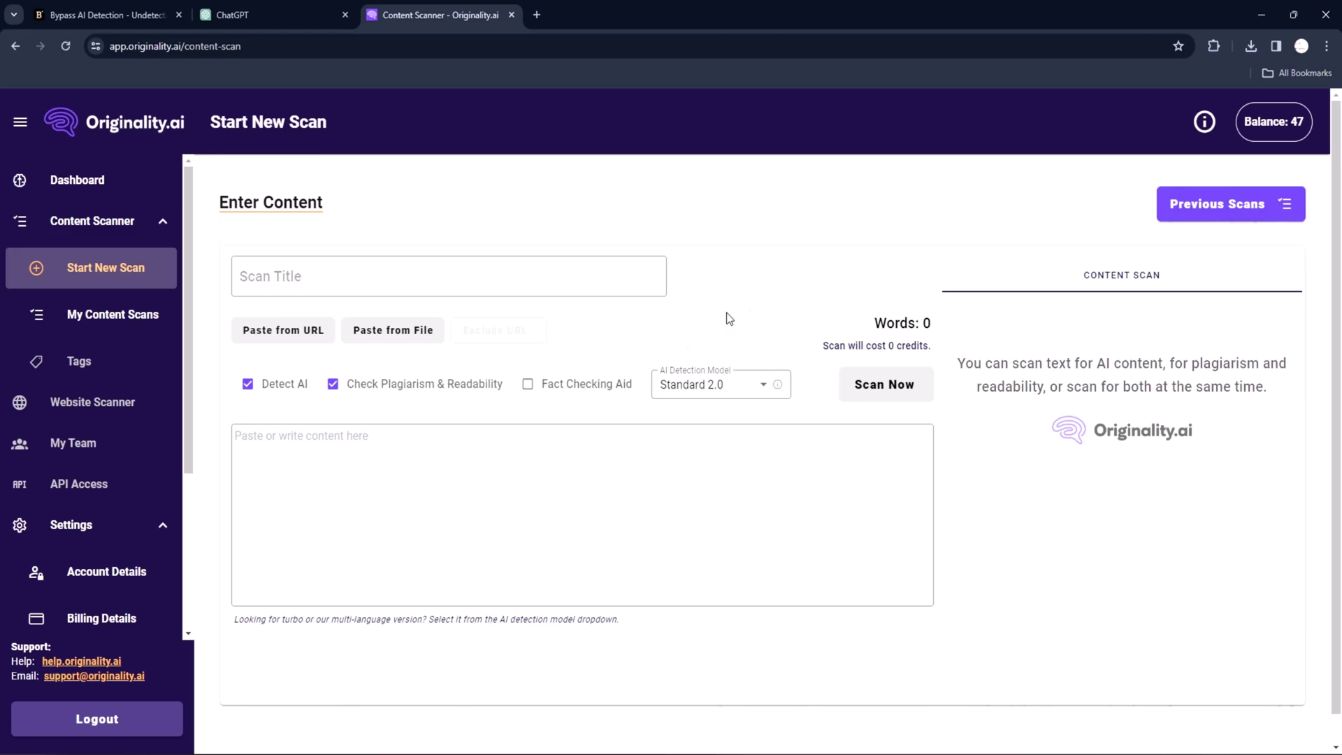
Step: Scan the 118-word ChatGPT excerpt, which scores 0% Original, 100% AI
left_click(386, 455)
right_click(384, 461)
left_click(450, 245)
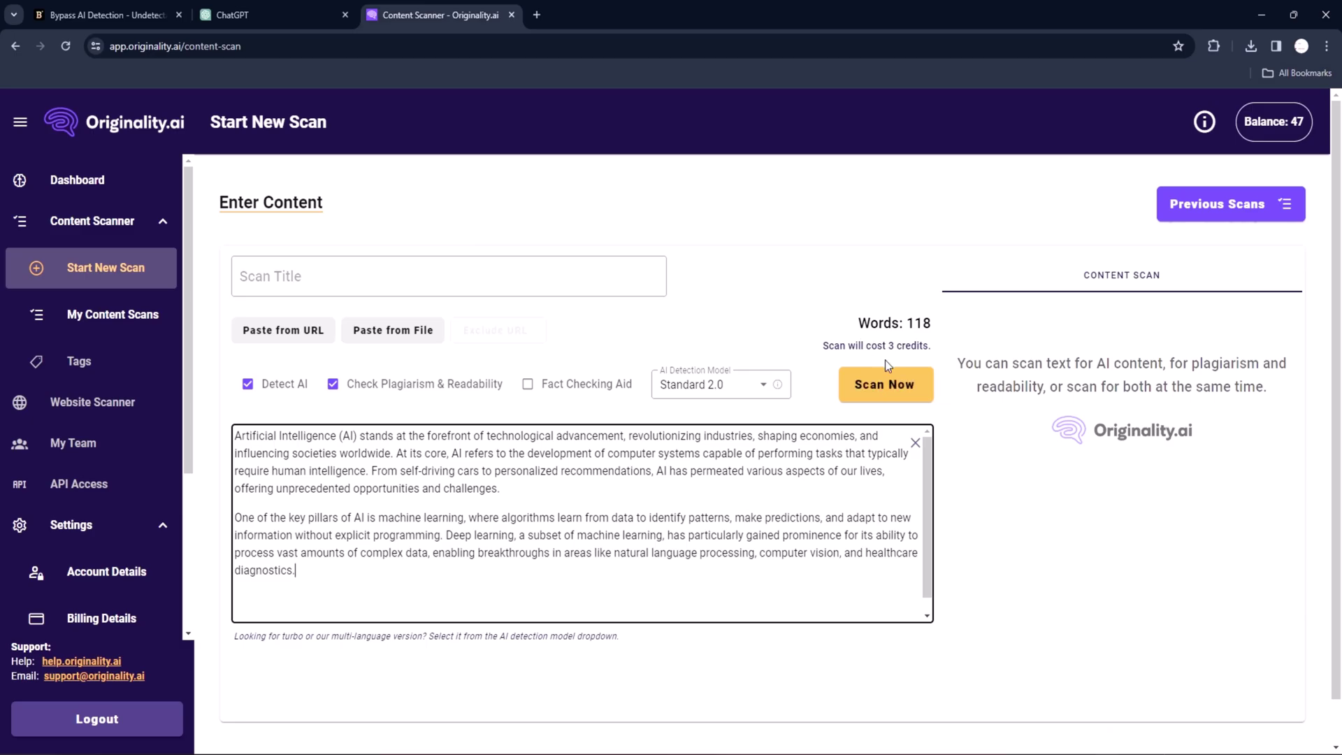
left_click(899, 383)
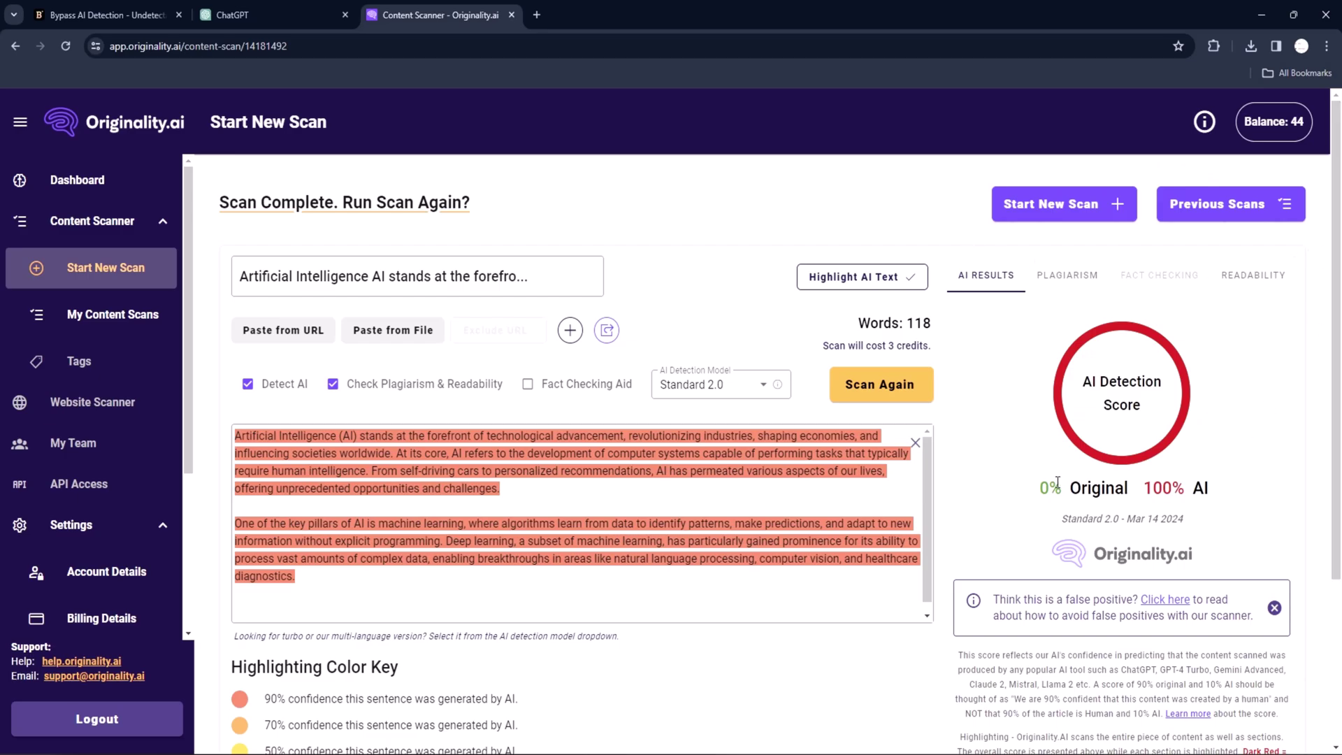
left_click_drag(1143, 488, 1220, 493)
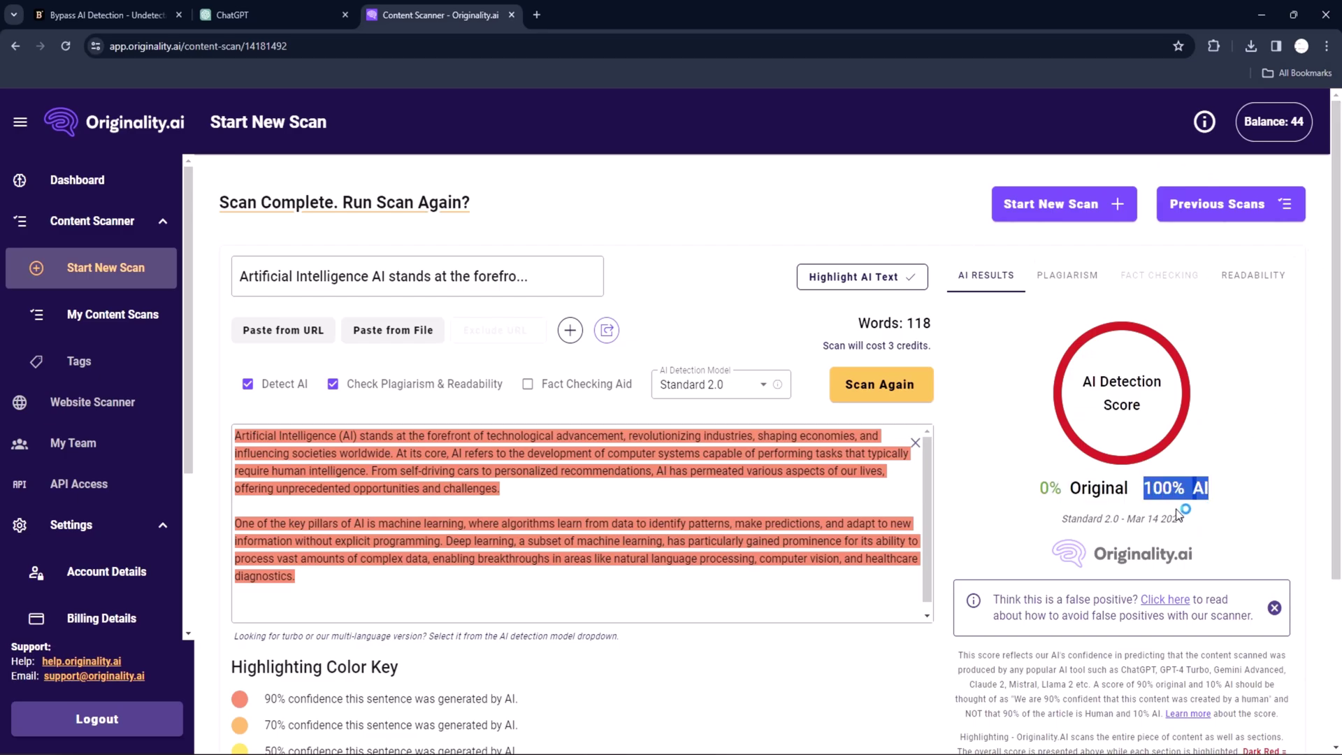
Step: Copy the selected ChatGPT paragraphs again
left_click(265, 9)
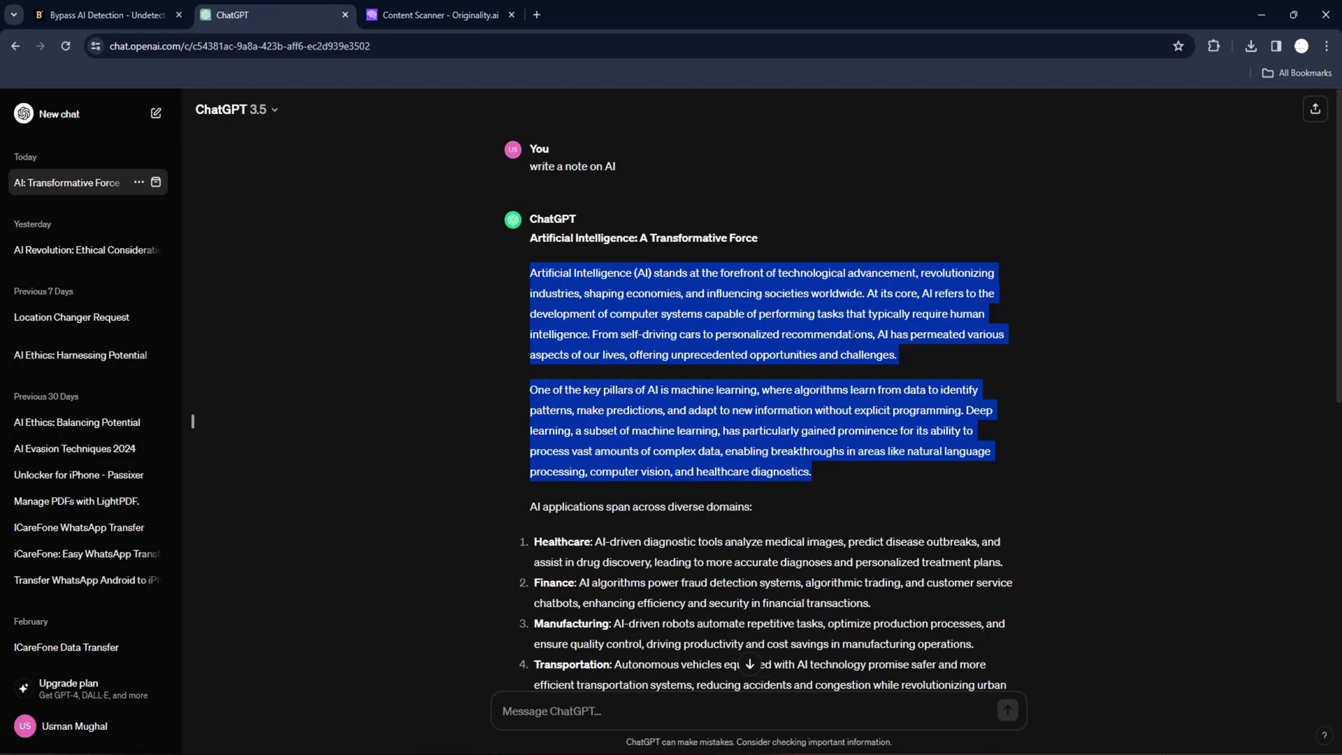
right_click(808, 311)
left_click(832, 319)
Step: Paste the 120-word excerpt into BypassGPT and humanize it in Fast mode
left_click(84, 10)
scroll(420, 305, "up", 1)
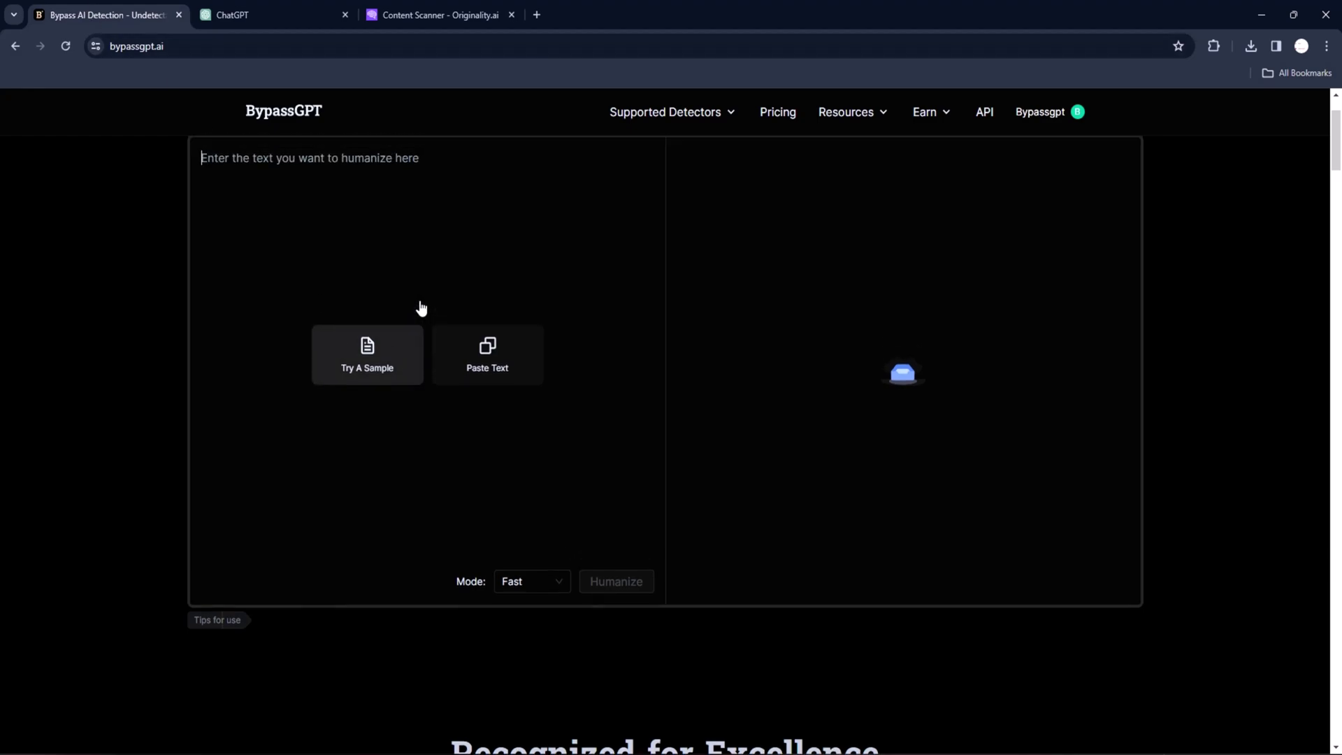
left_click(497, 397)
left_click(219, 159)
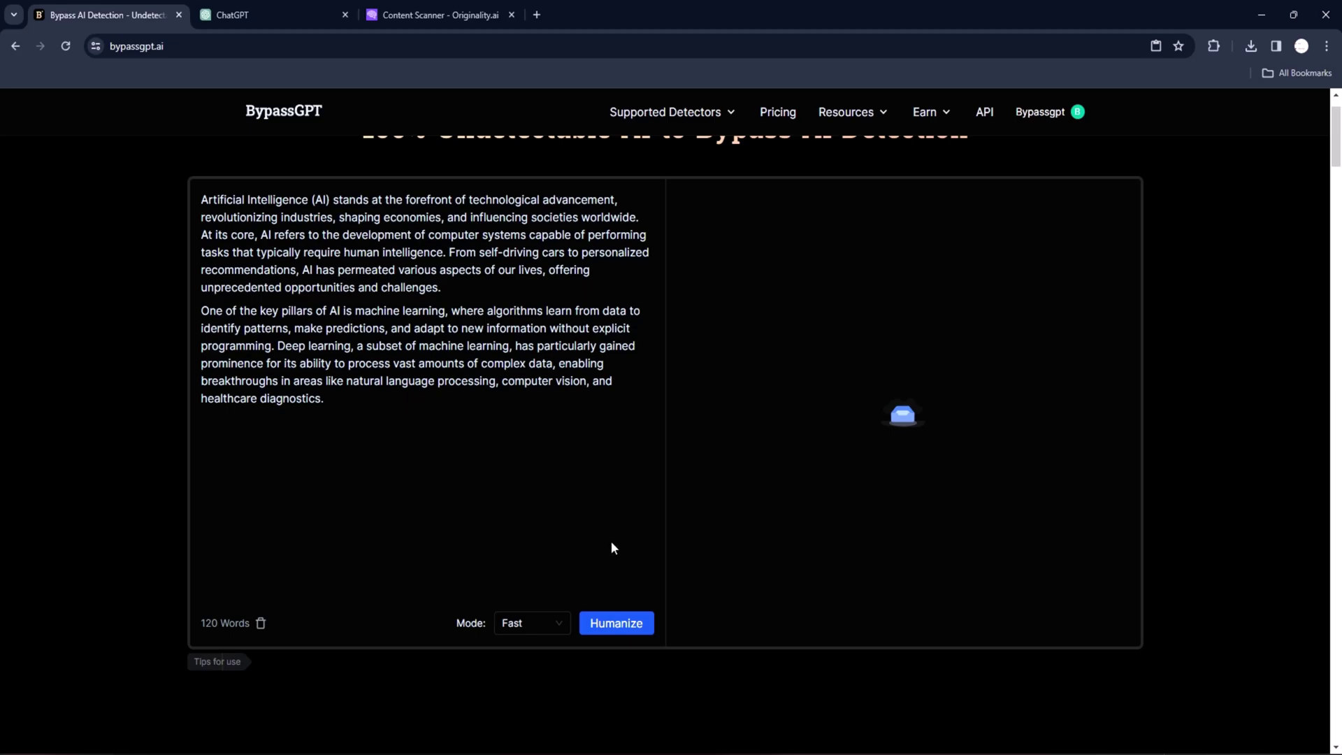
left_click(616, 623)
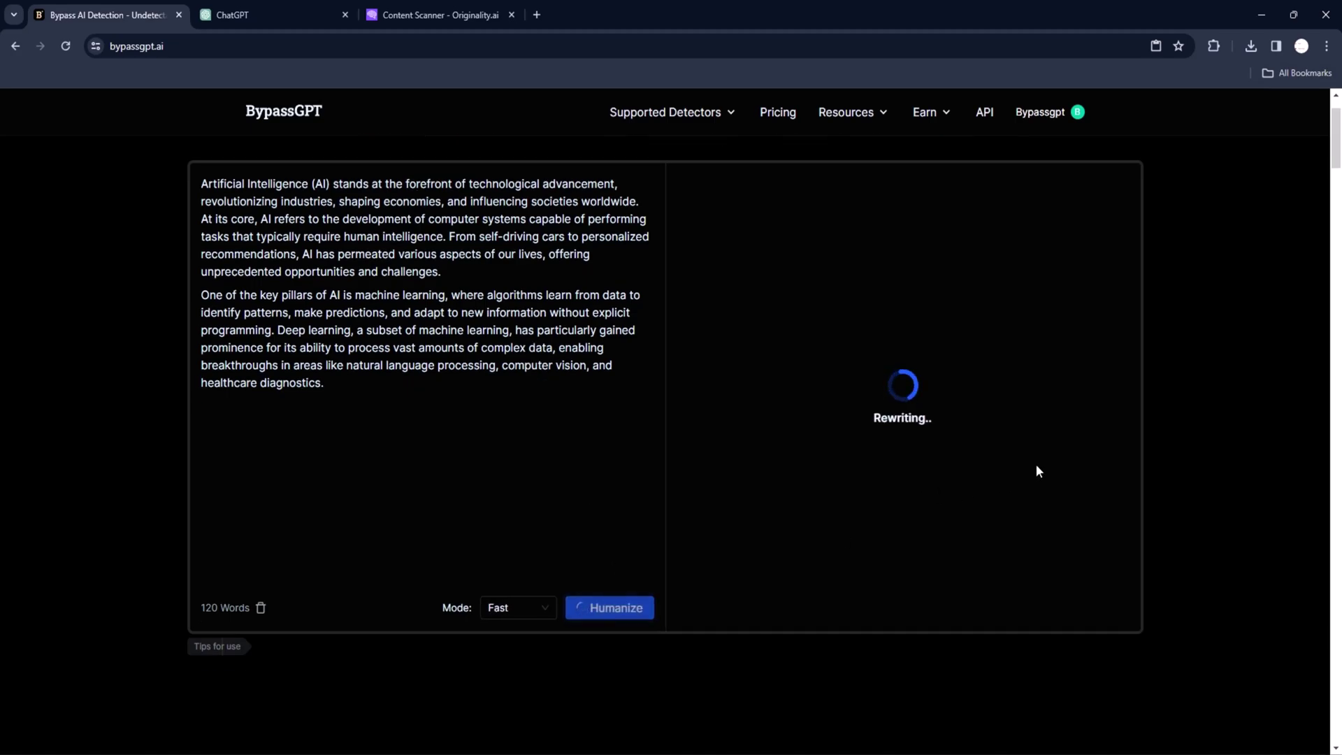
Step: Copy the 111-word rewrite that all eight detectors rate as human-written
scroll(1234, 422, "up", 1)
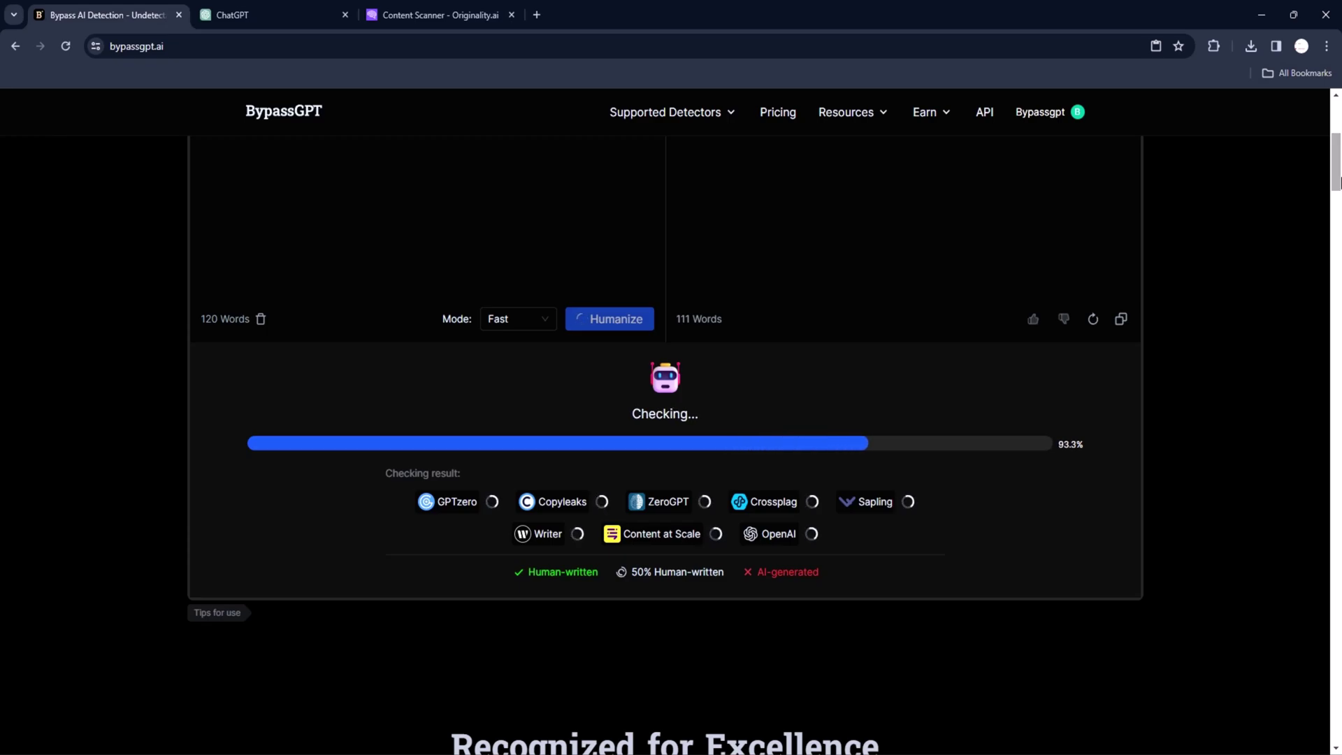
left_click_drag(819, 542, 654, 543)
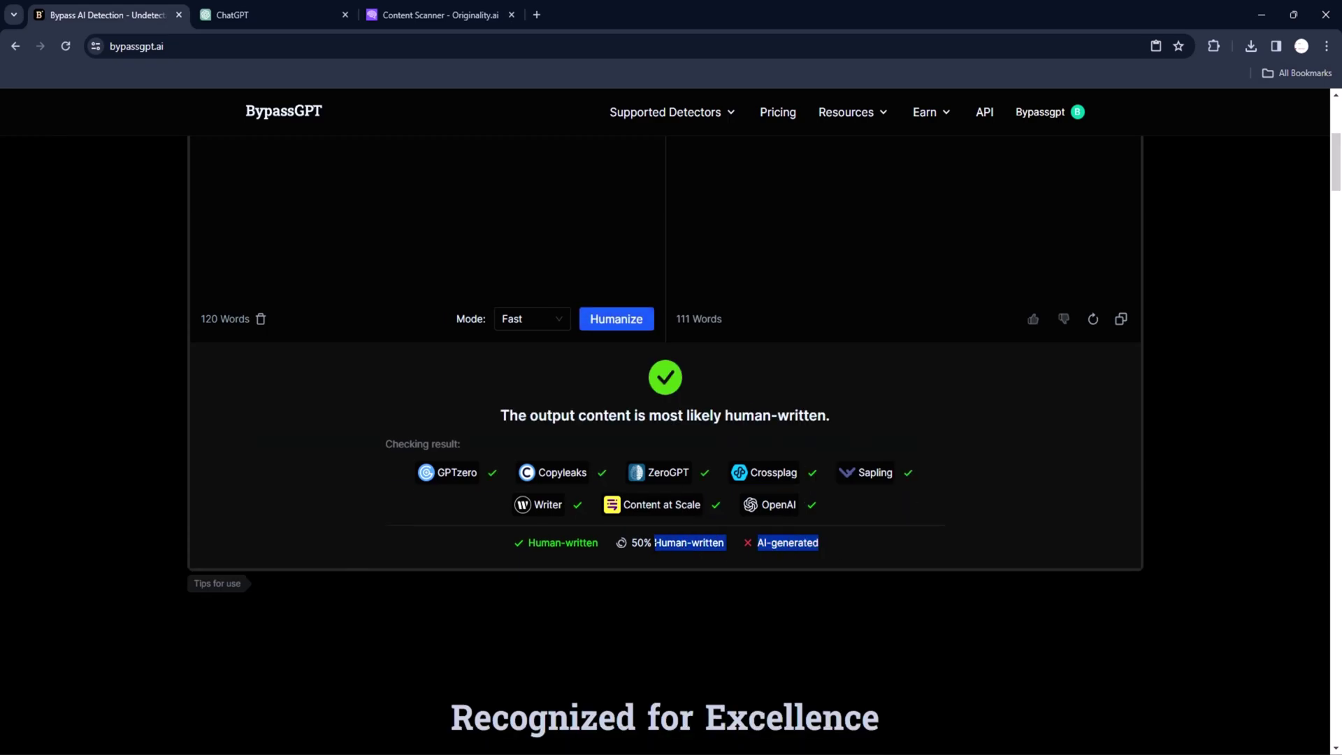
left_click(517, 548)
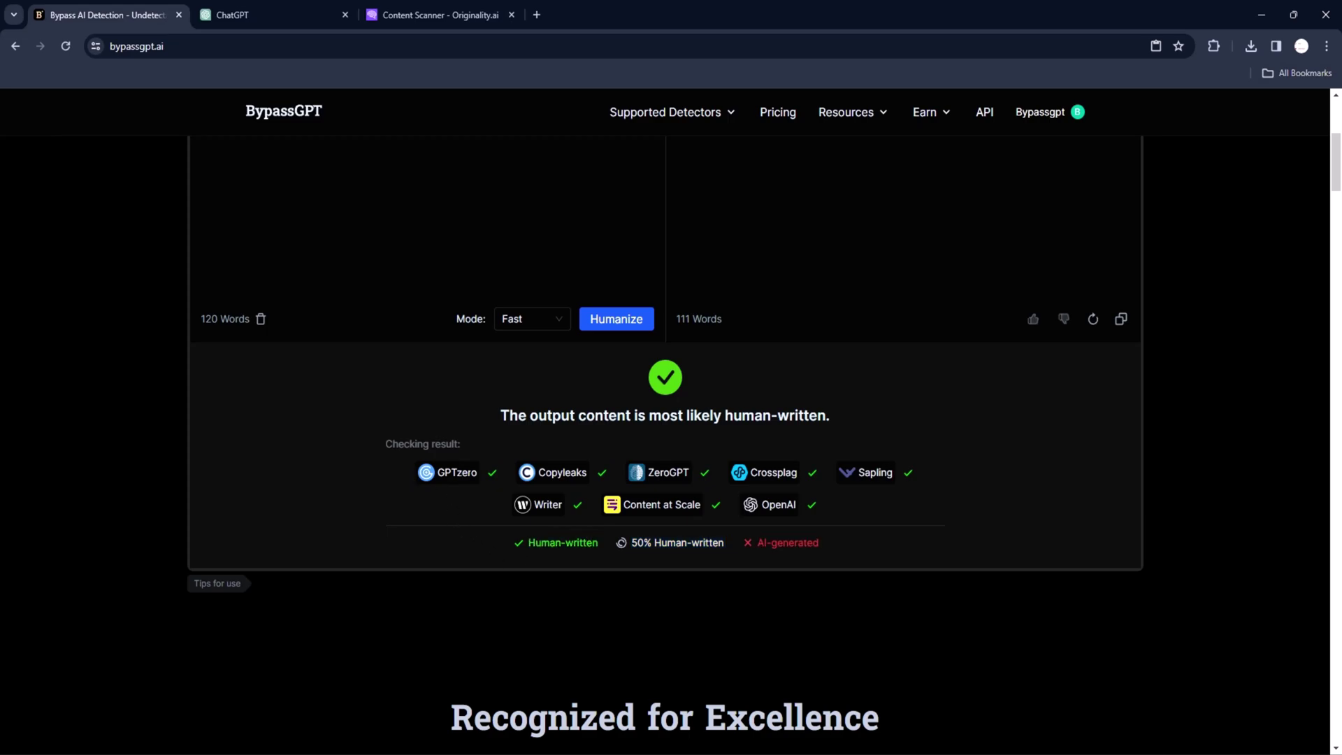
left_click(956, 478)
scroll(1144, 530, "up", 3)
left_click(1121, 575)
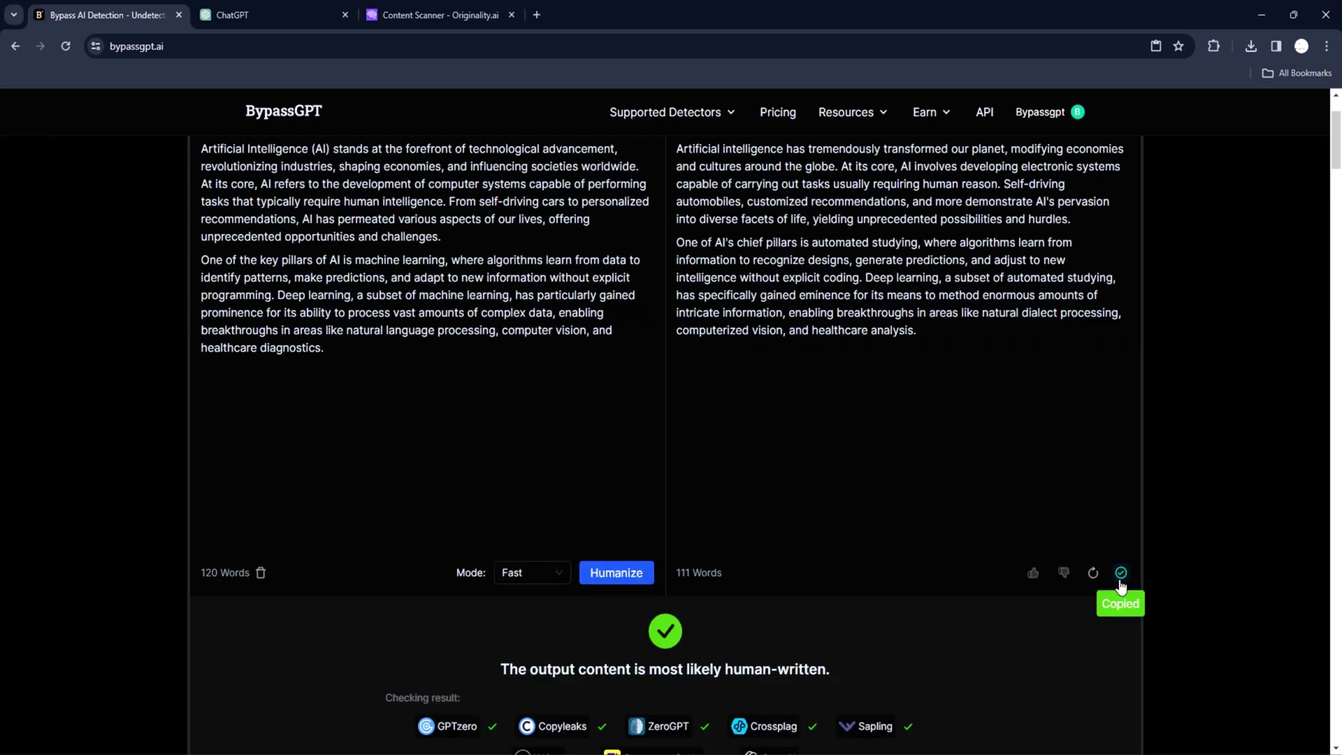
Step: Replace the scanned text in Originality.ai with the 109-word rewrite and rescan it
left_click(433, 15)
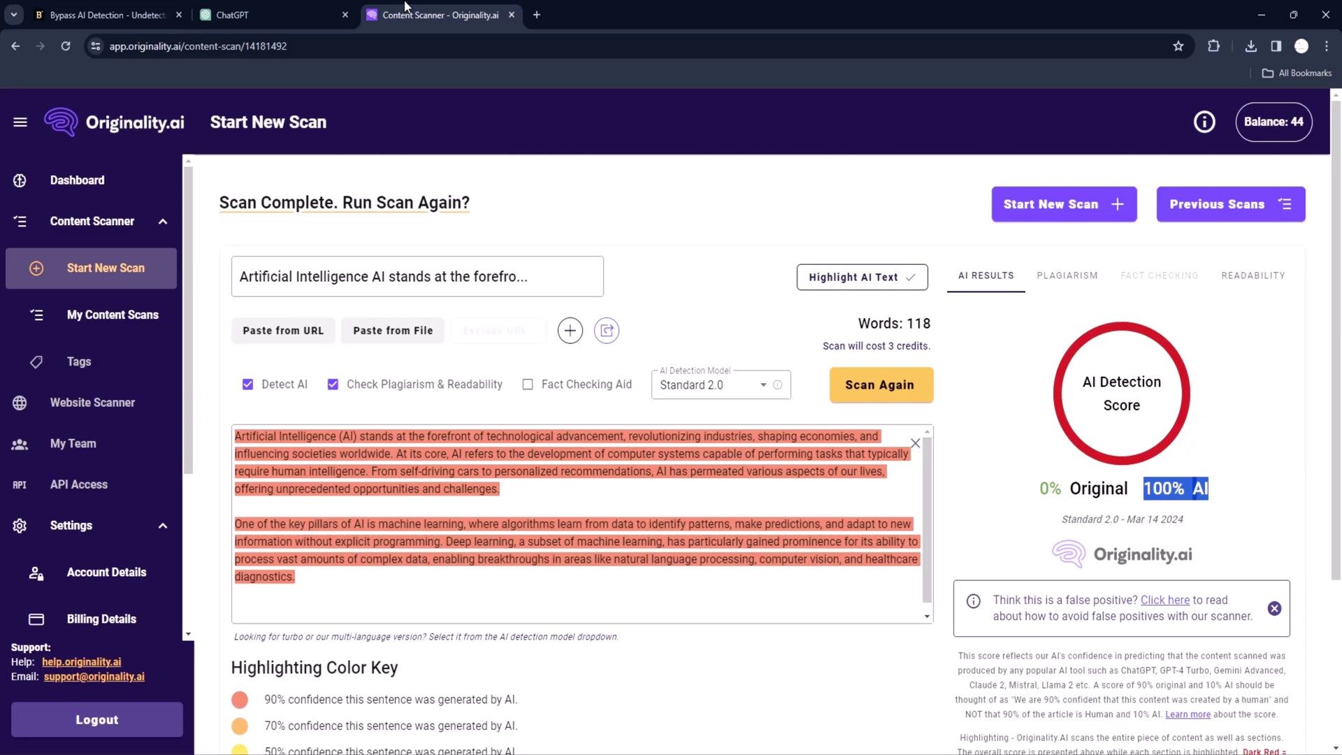
left_click(632, 597)
key("ctrl+a")
key("ctrl+v")
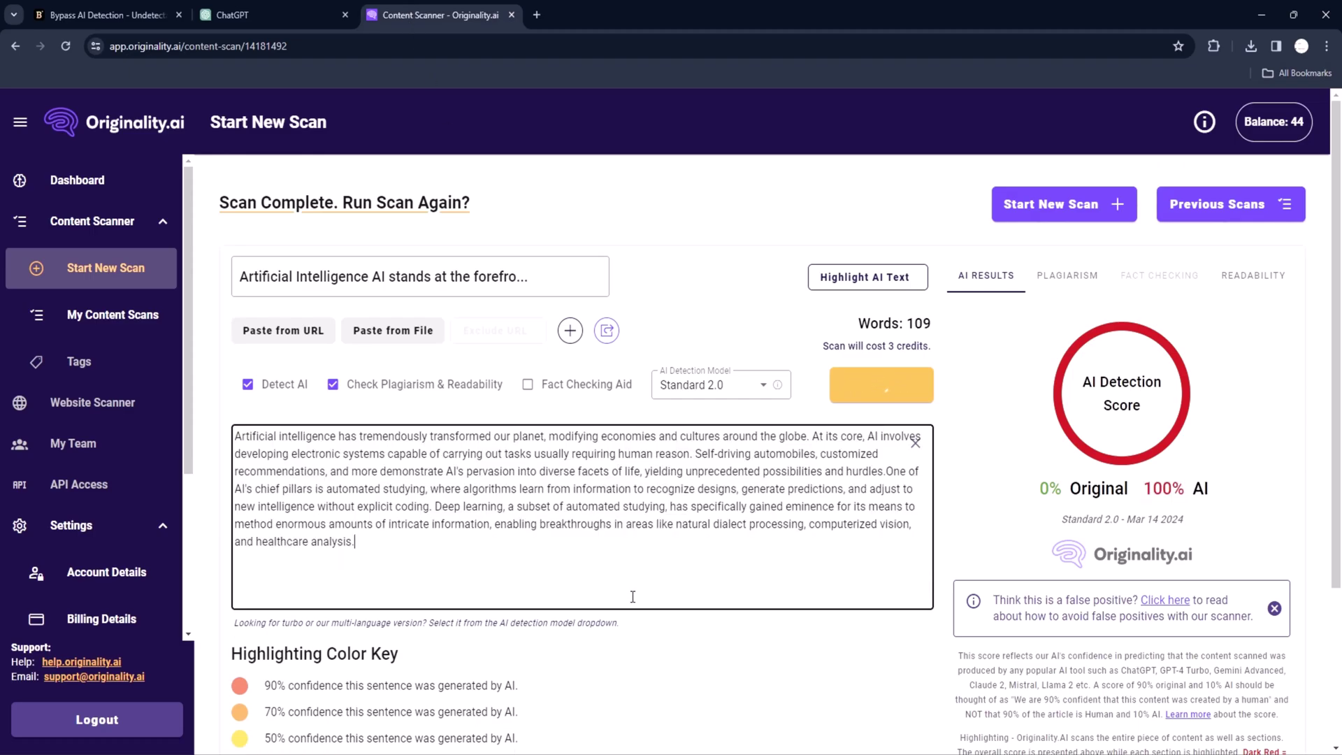
left_click(883, 387)
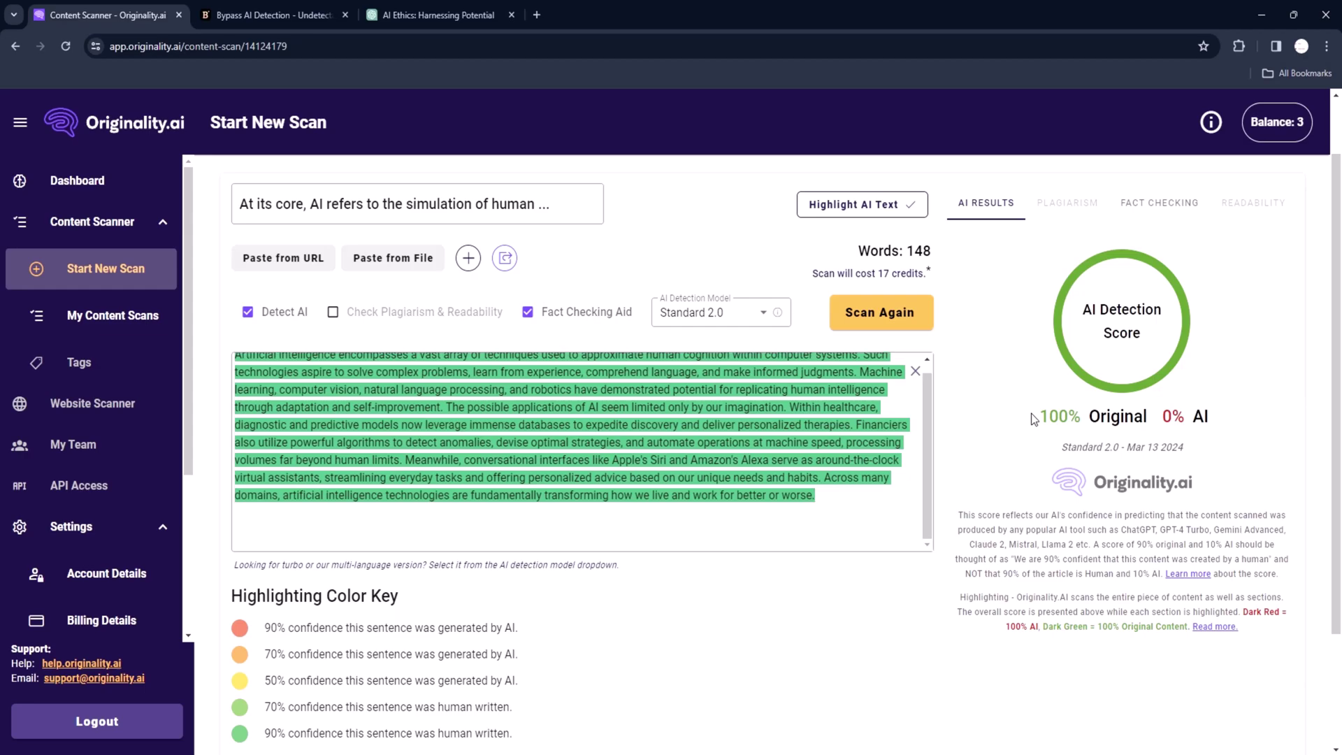
Step: Highlight the rewrite's 100% Original, 0% AI score in the AI Results panel
left_click_drag(1030, 413, 1214, 413)
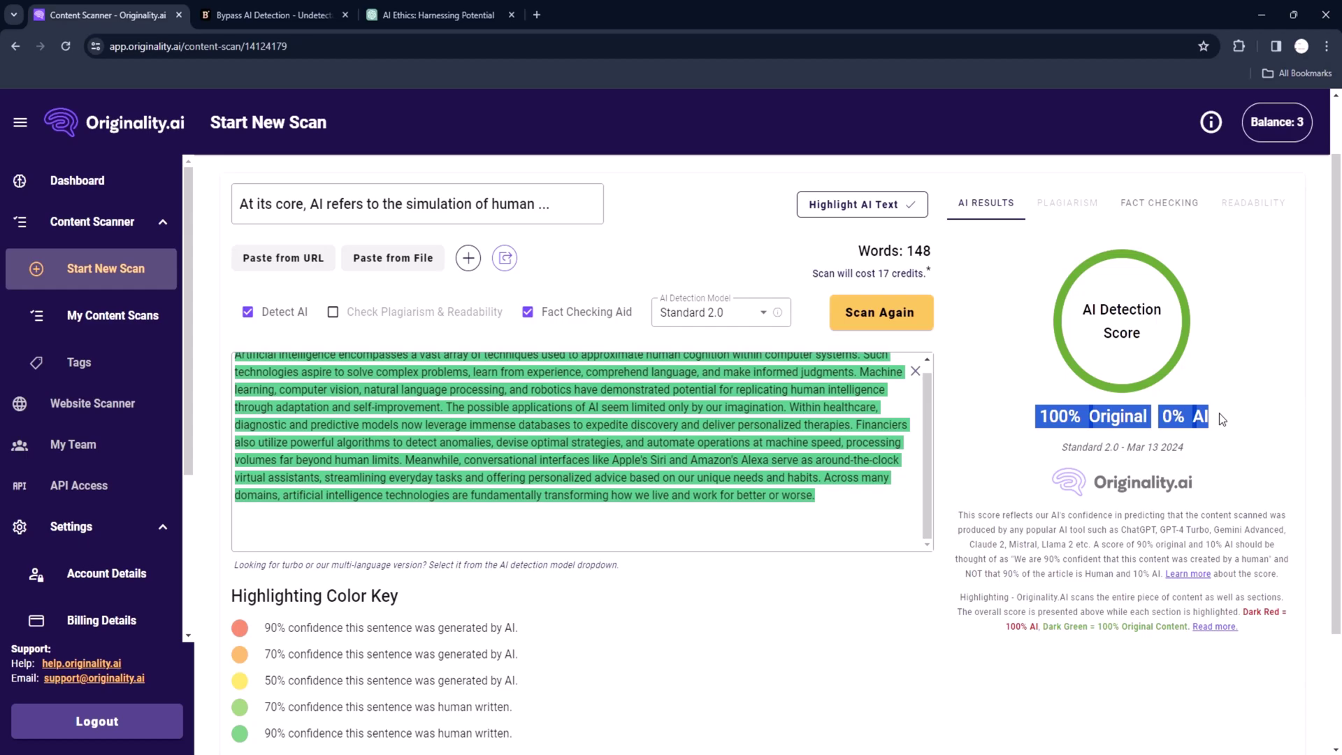
scroll(1156, 429, "down", 1)
scroll(1156, 429, "up", 1)
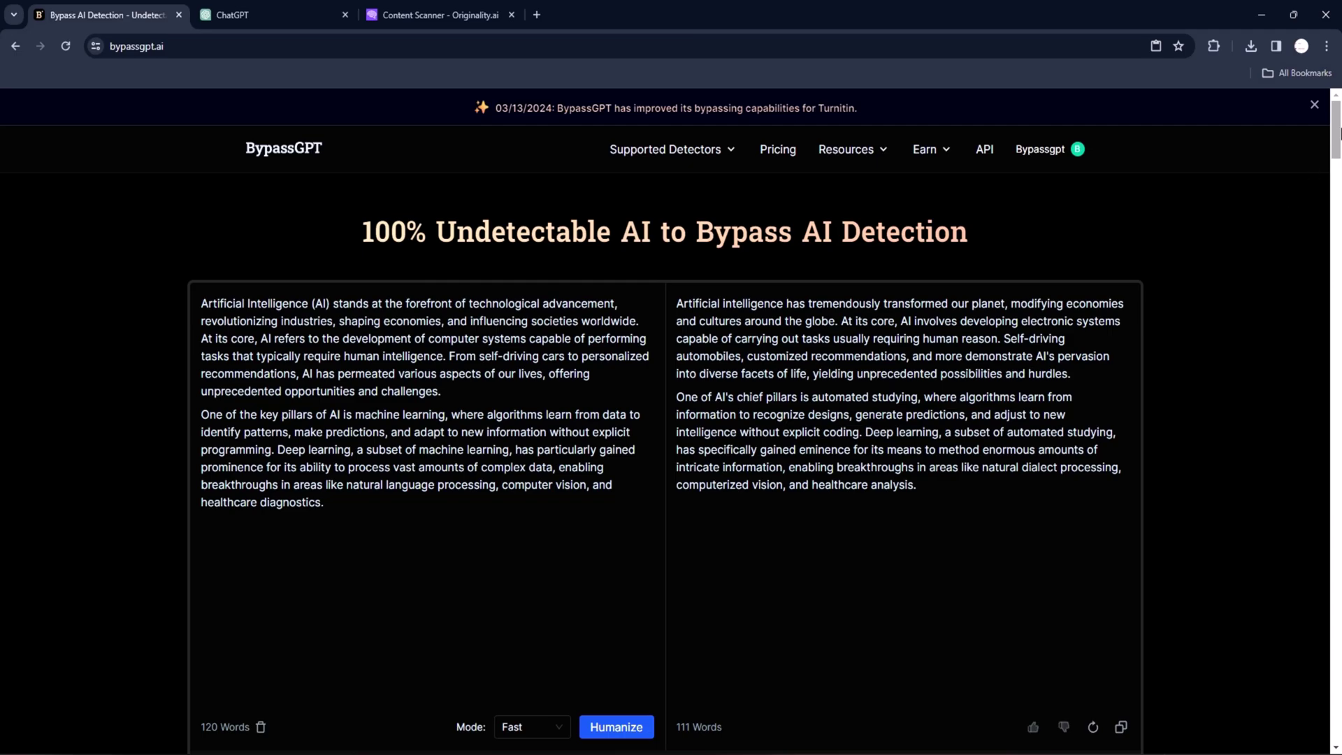
left_click_drag(1335, 132, 1339, 335)
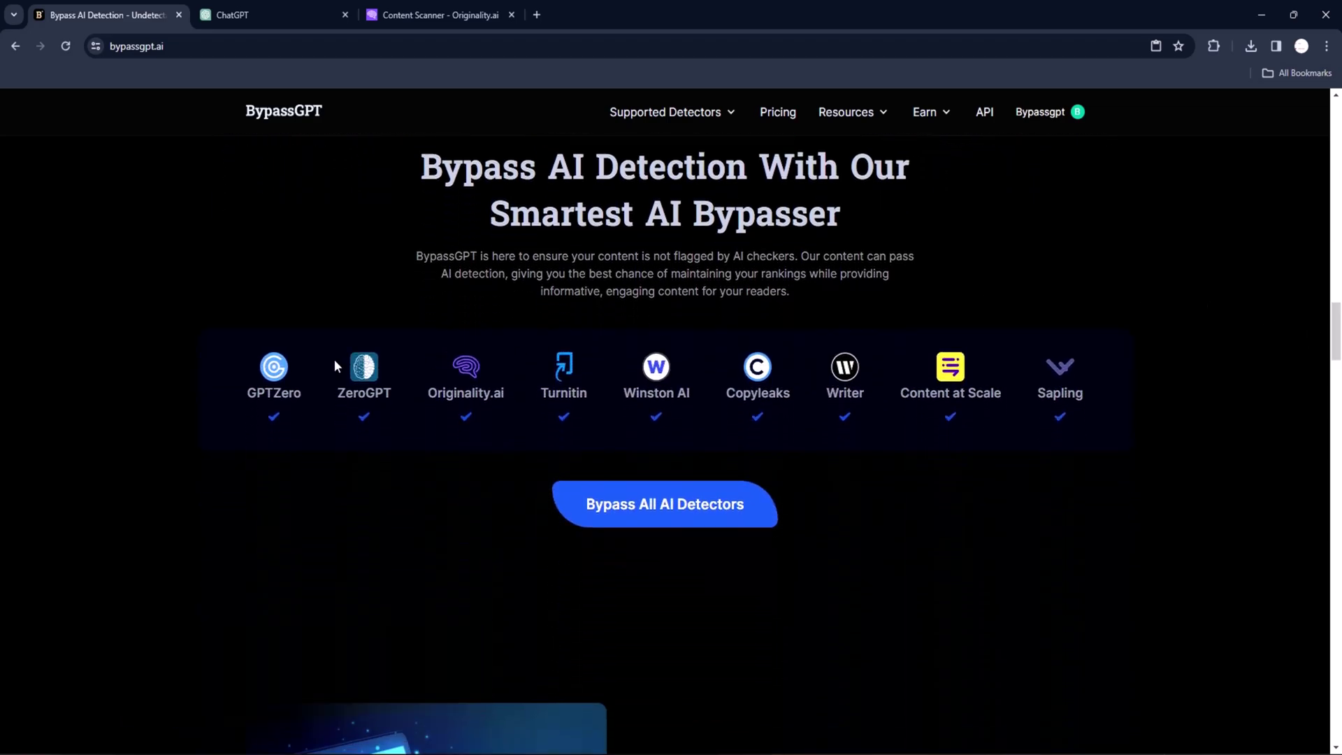